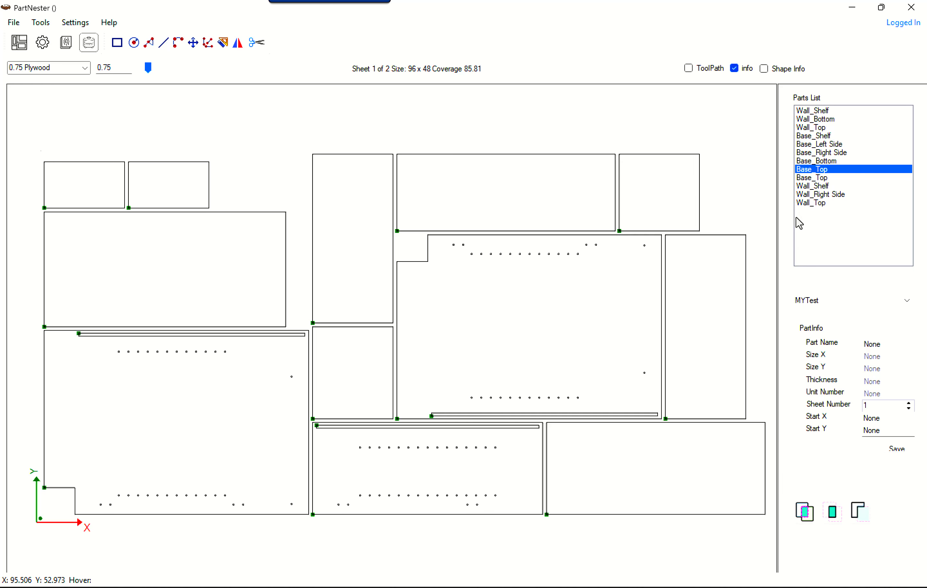
Step: Display sheet 2 of the nest and examine the part info of its wall side, back and bottom parts
left_click(326, 70)
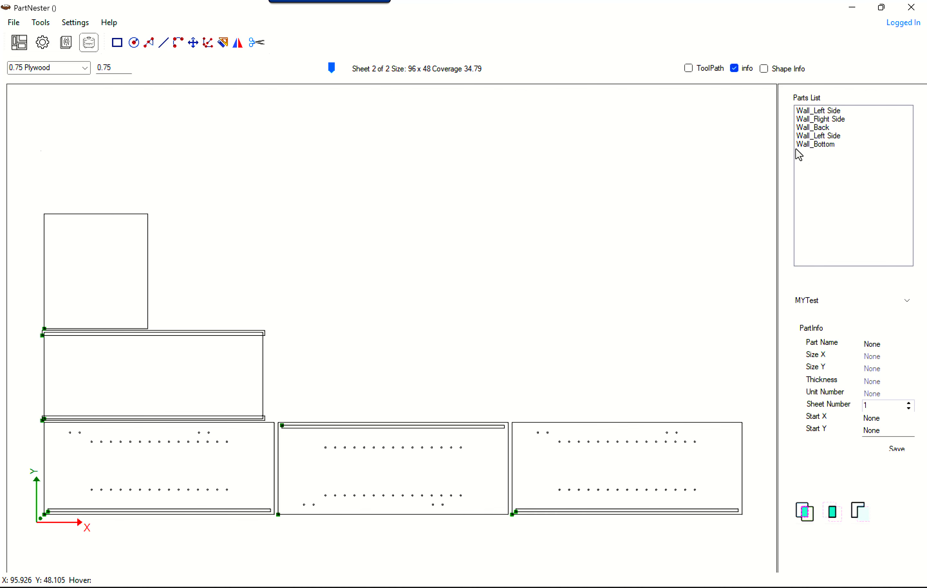
left_click(819, 137)
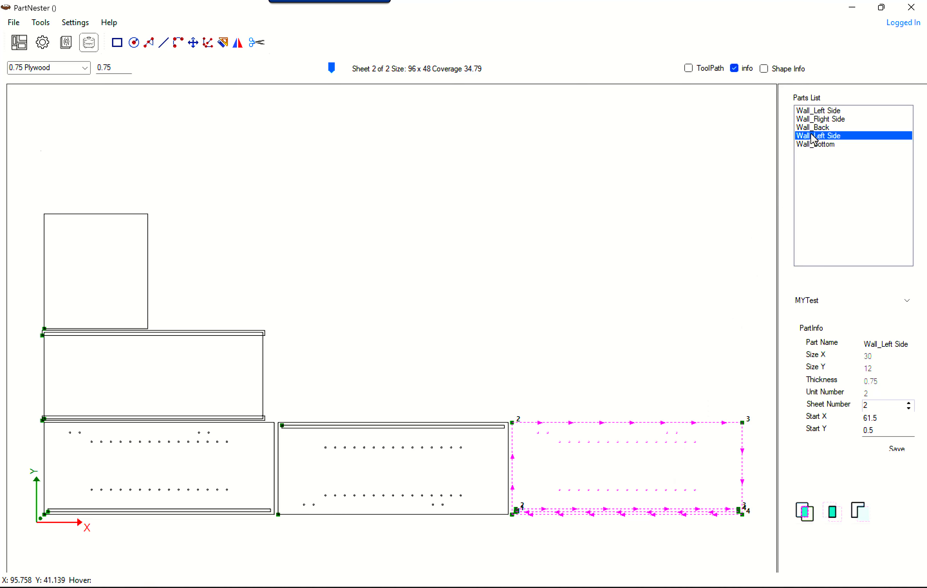
left_click(814, 145)
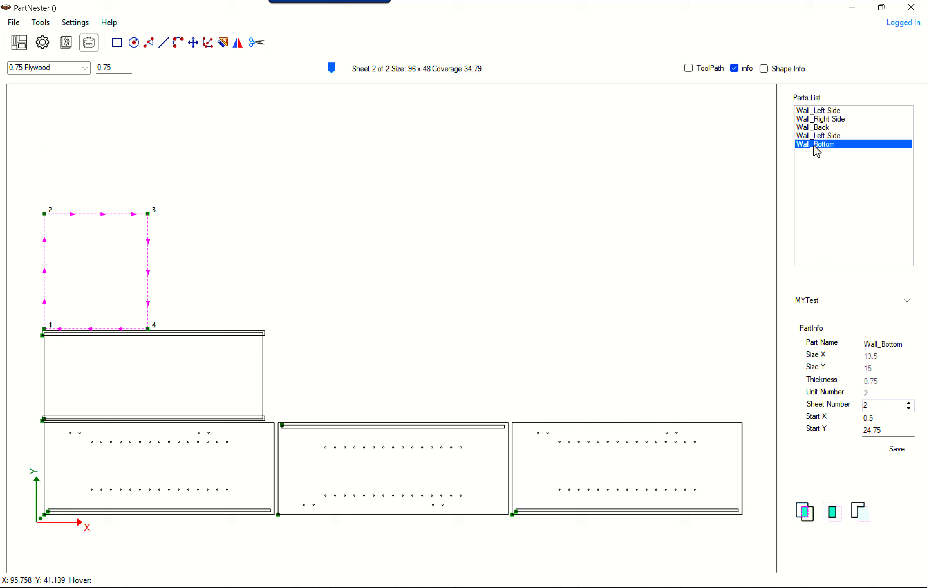
left_click(835, 111)
left_click(835, 129)
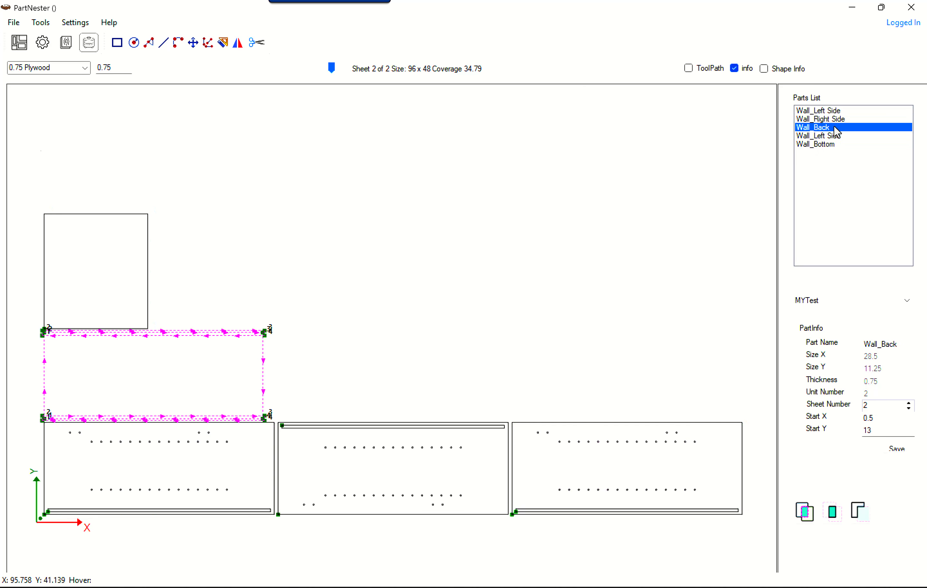
left_click(830, 137)
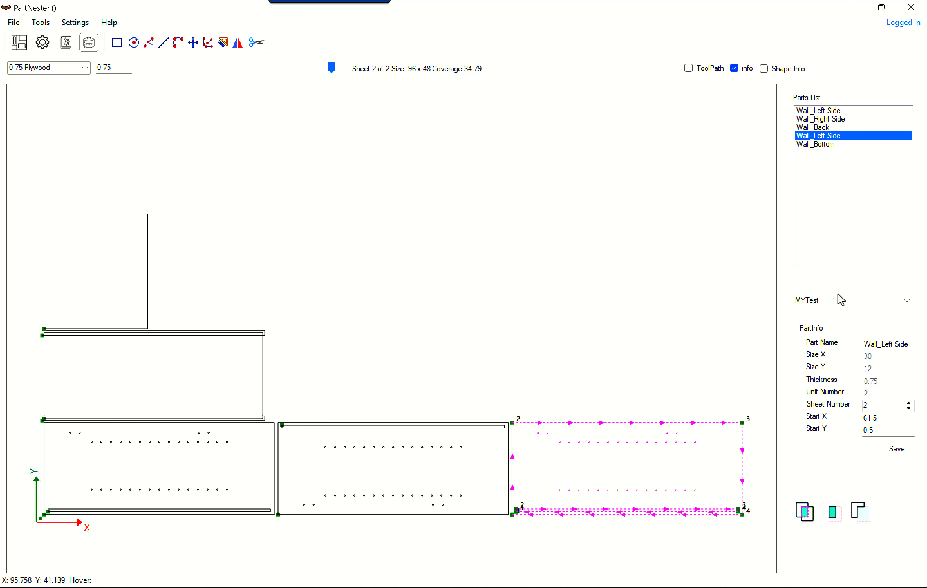
left_click(472, 462)
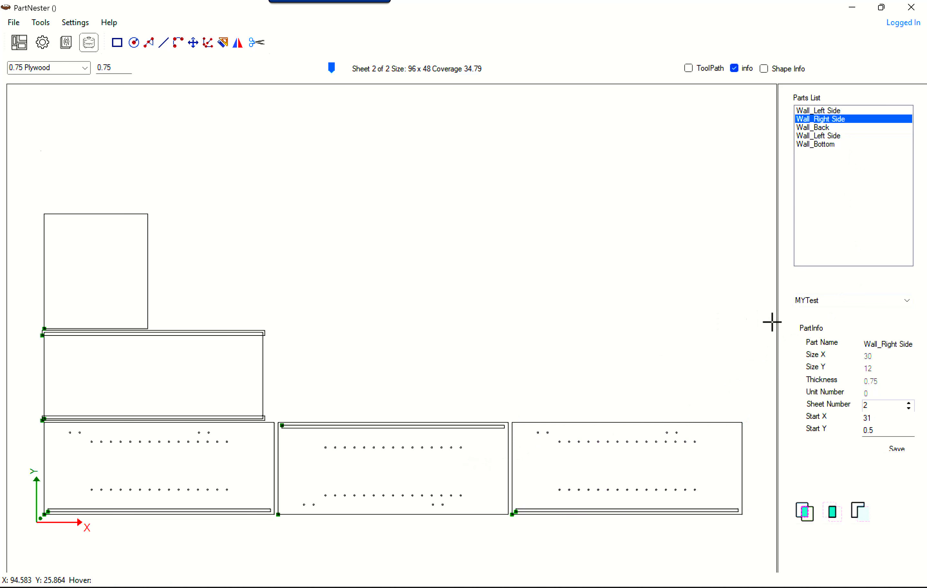
left_click(830, 137)
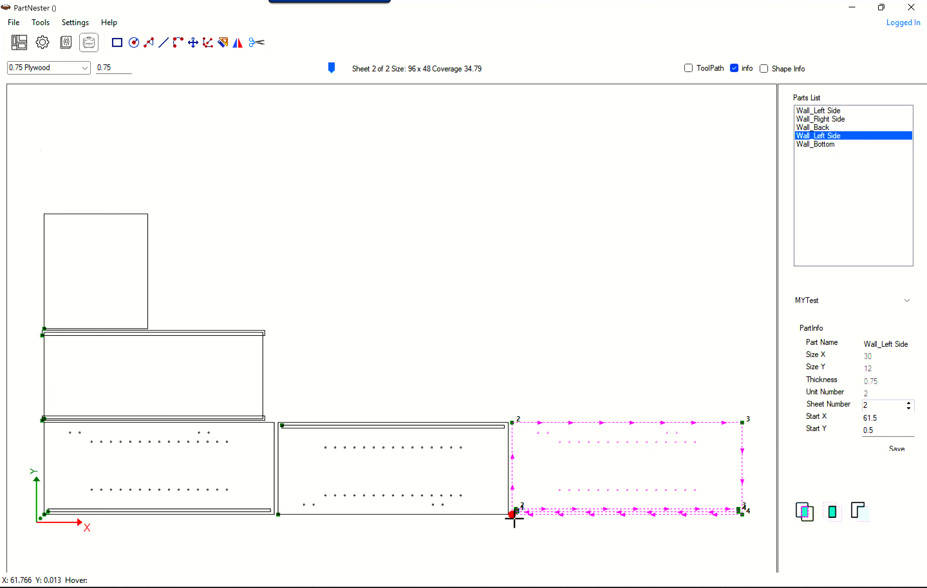
Step: Return to sheet 1 and examine the part info of its Wall_Shelf and Base_Bottom parts
left_click(163, 69)
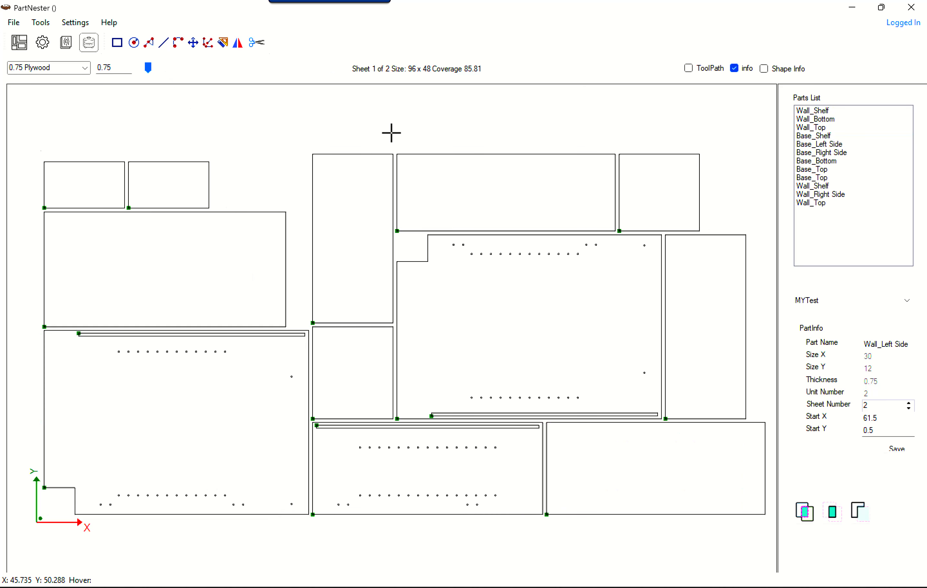
left_click(654, 188)
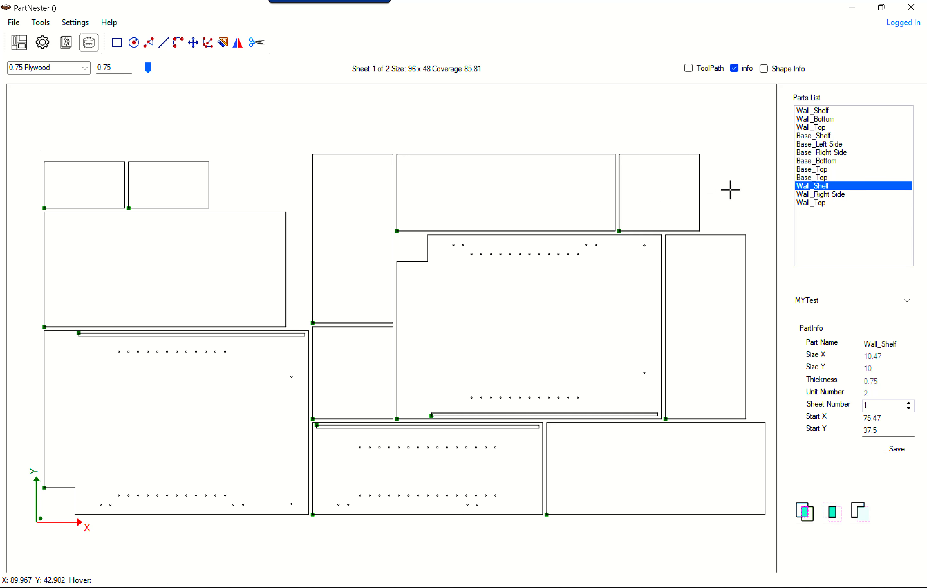
left_click(711, 308)
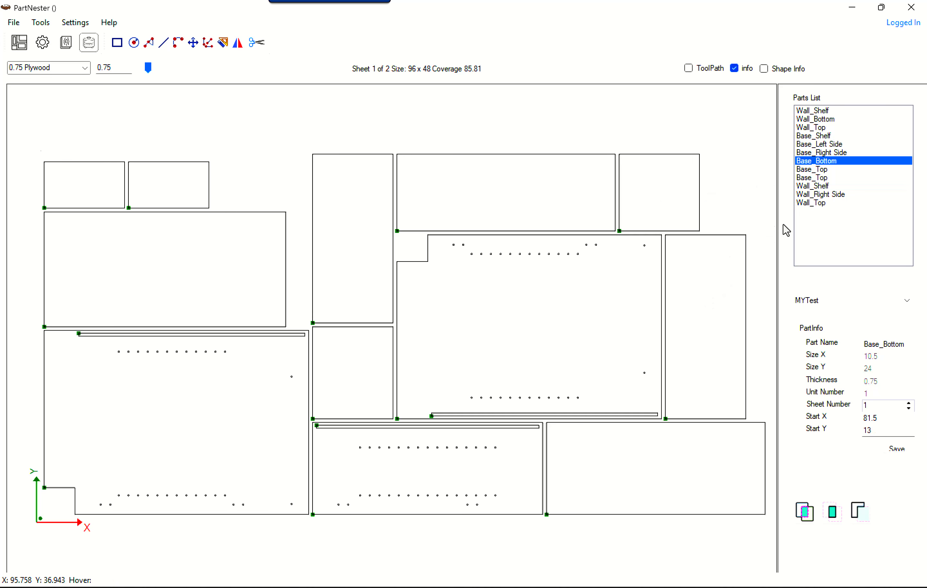
left_click(556, 211)
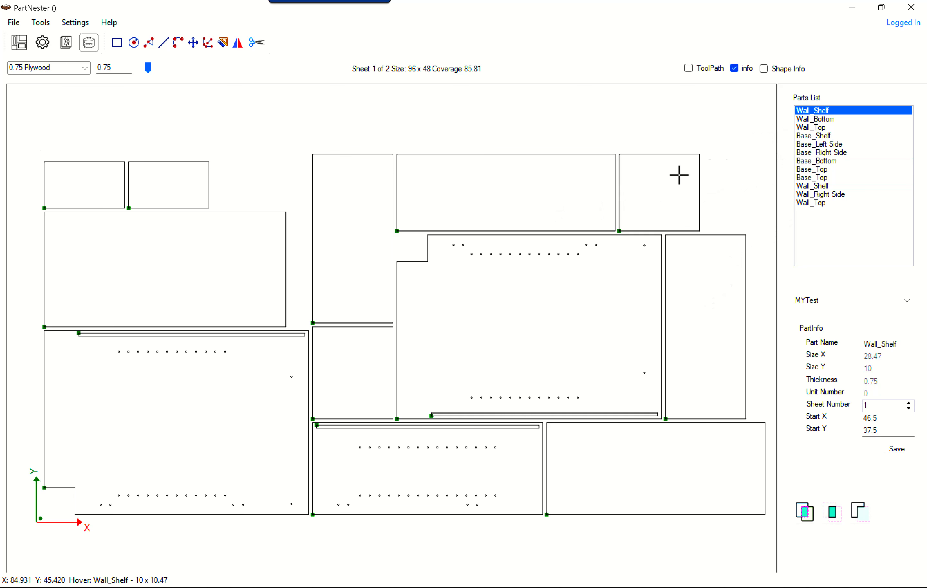
Step: Move the 10.47 x 10 Wall_Shelf part from sheet 1 to sheet number 2 and display it there
left_click(665, 191)
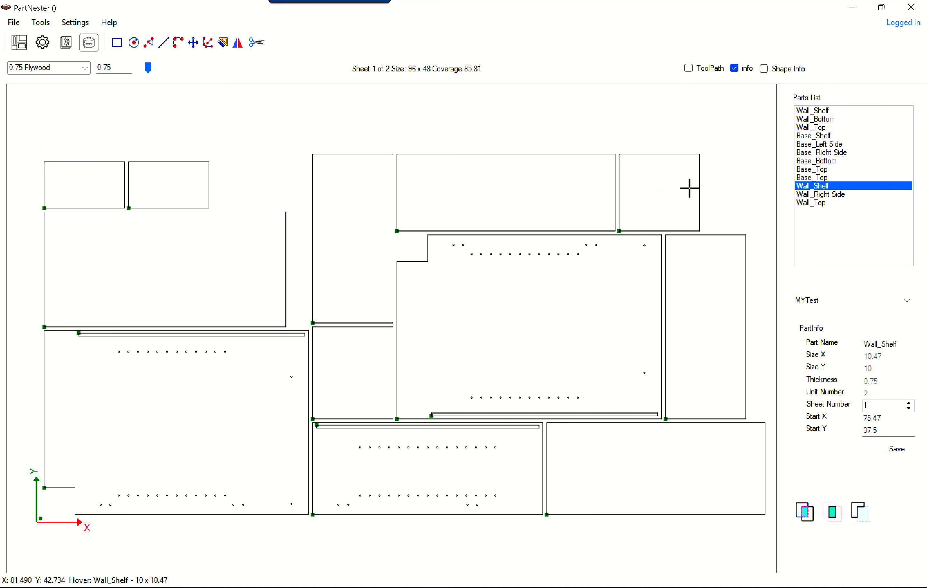
left_click(810, 192)
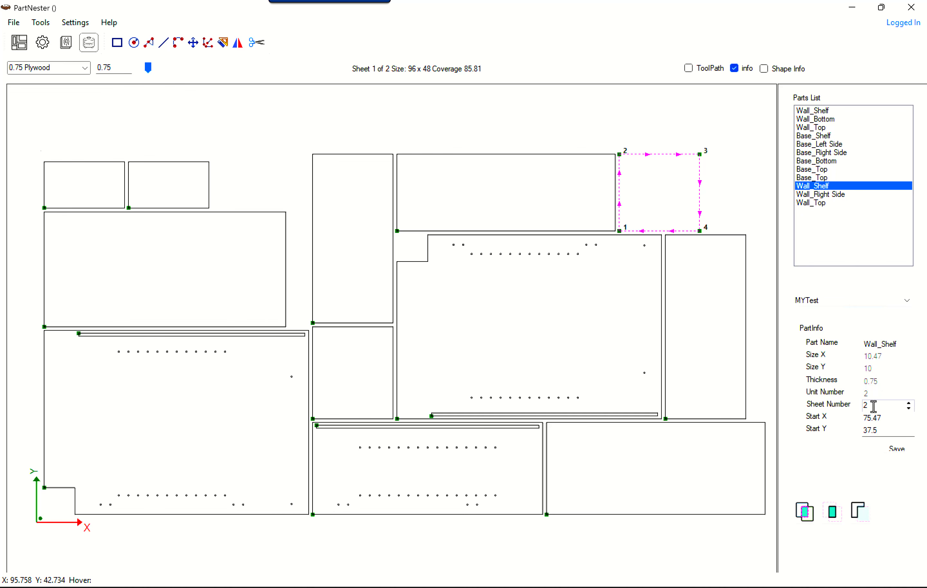
left_click(895, 449)
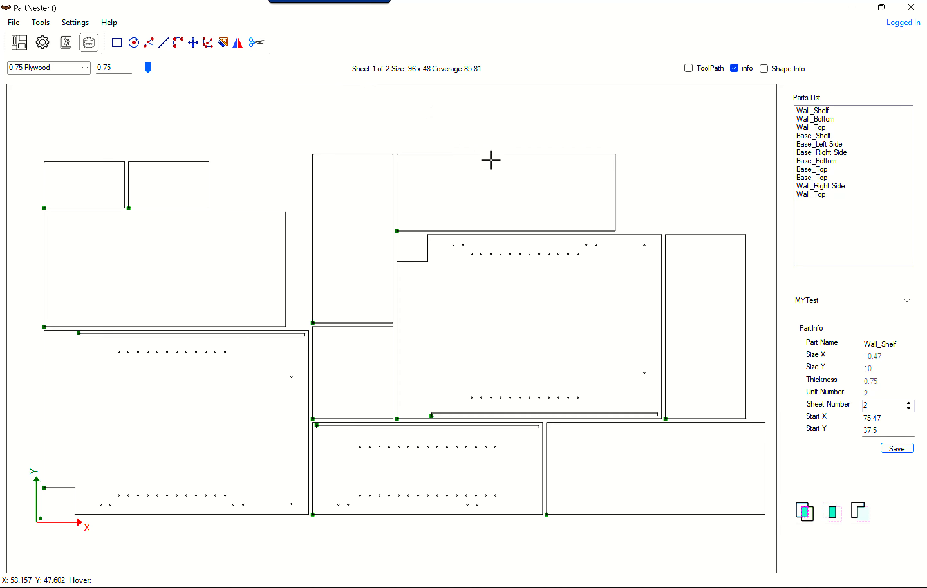
left_click(332, 69)
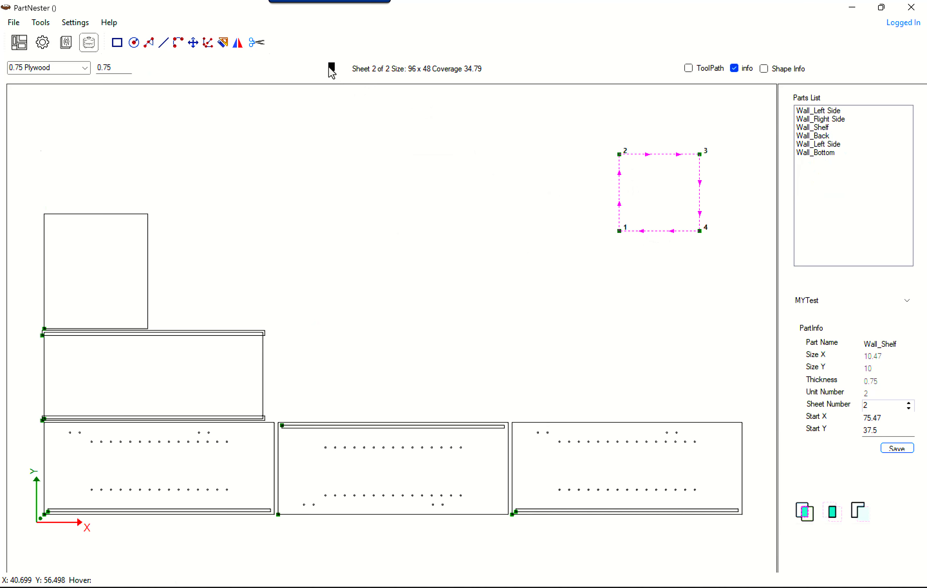
left_click(657, 175)
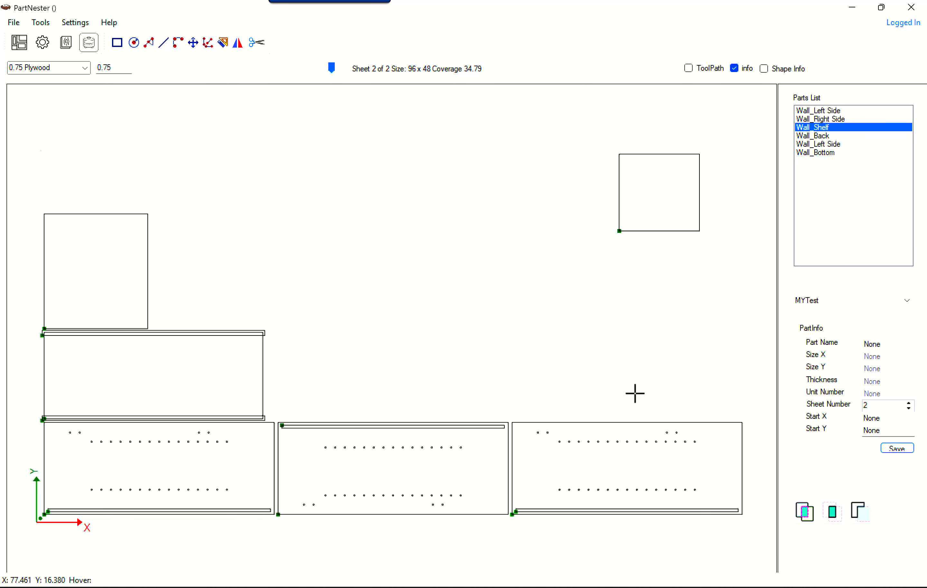
Step: Move the Wall_Left Side part nearest the origin off sheet 2, to about X -35.25, Y 1.51
scroll(635, 392, "down", 2)
scroll(630, 385, "down", 1)
middle_click_drag(533, 392, 646, 337)
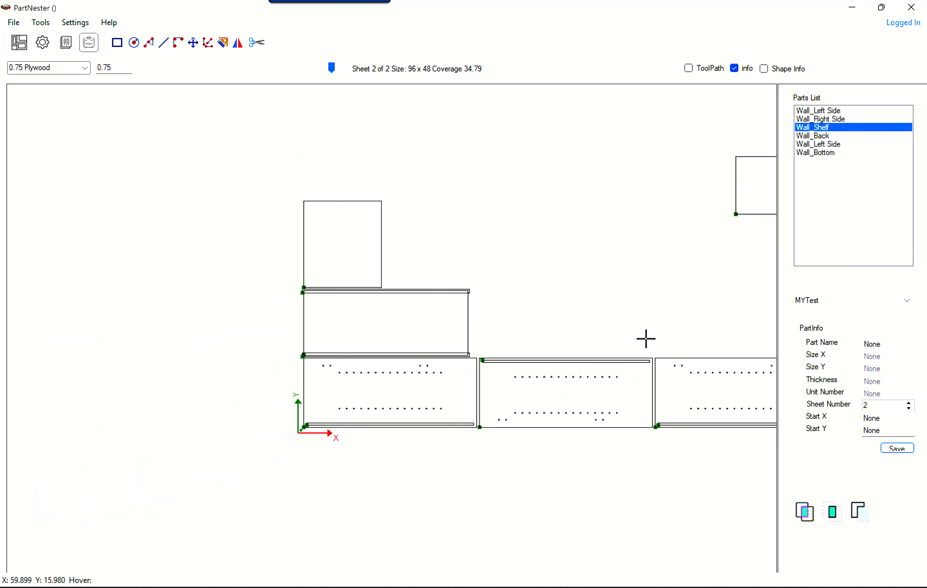
left_click(393, 391)
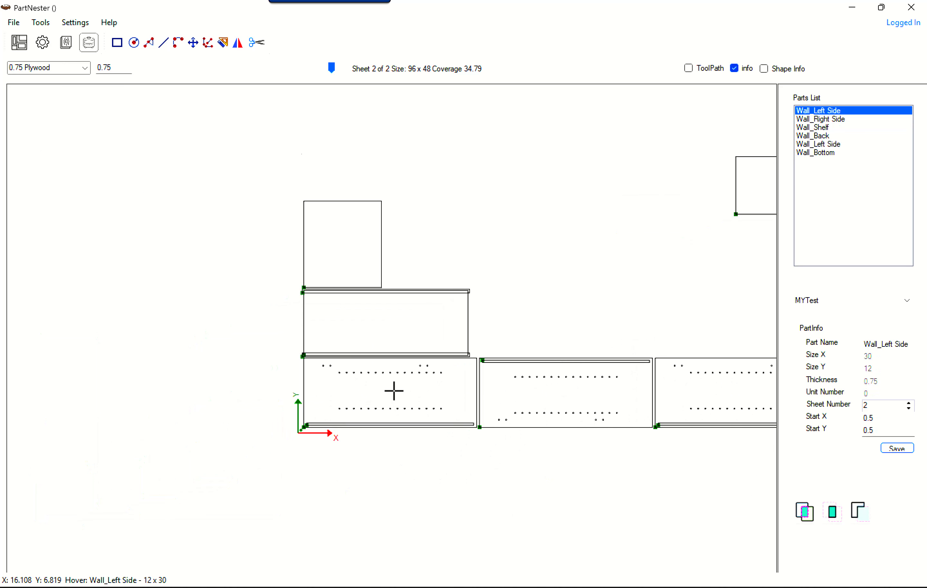
left_click(395, 391)
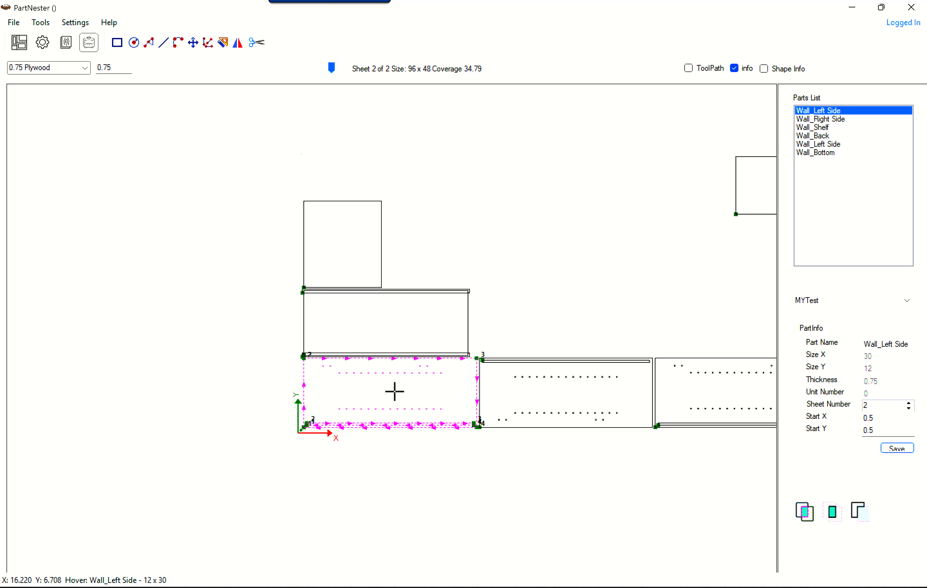
left_click_drag(395, 392, 209, 397)
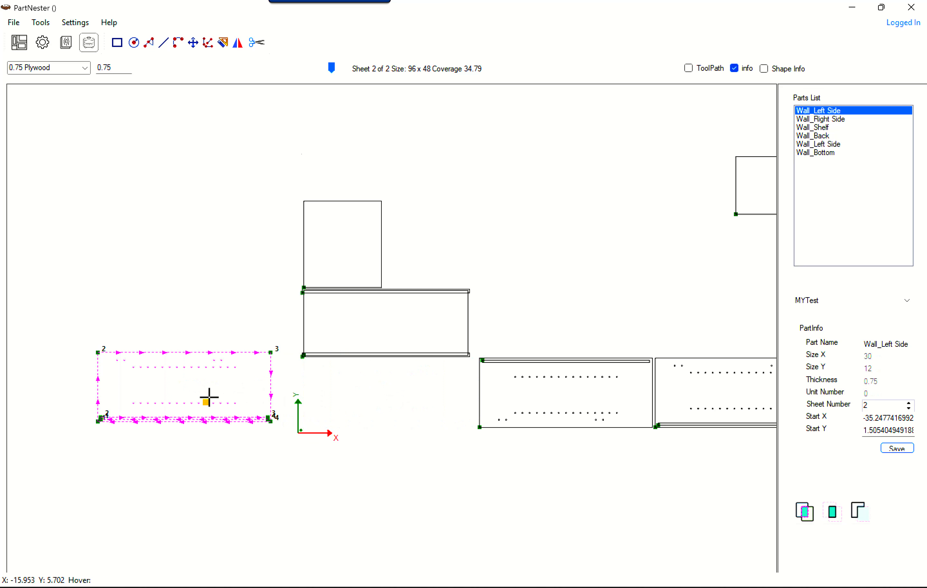
left_click(222, 451)
Step: Delete the four holes nearest the upper edge of the moved Wall_Left Side and draw a small rectangle inside its lower-left corner
scroll(182, 405, "up", 2)
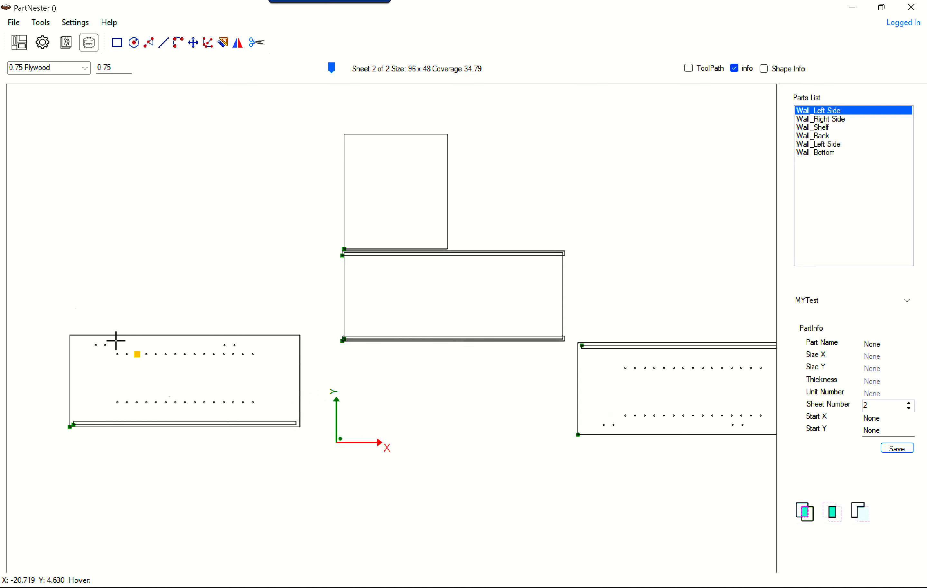
left_click_drag(74, 296, 270, 353)
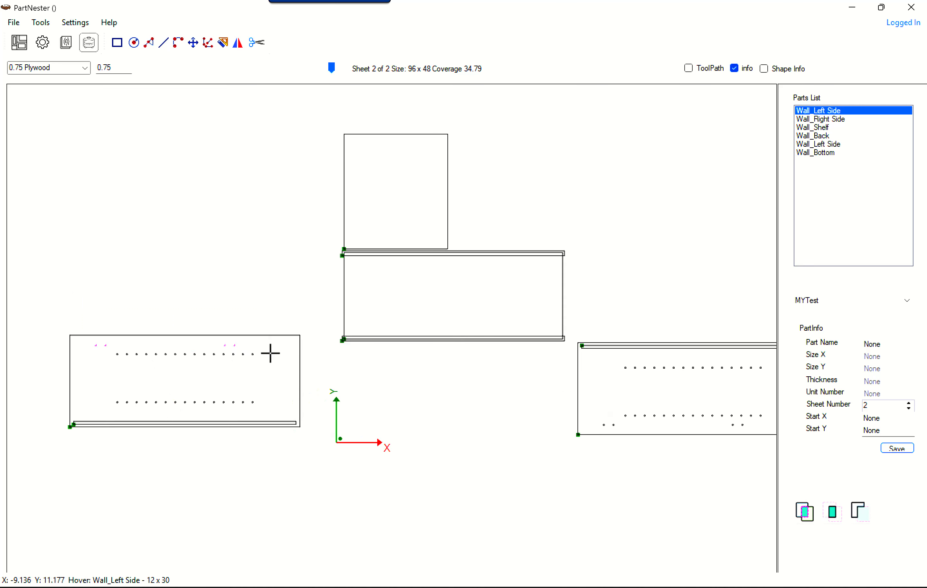
left_click(266, 349)
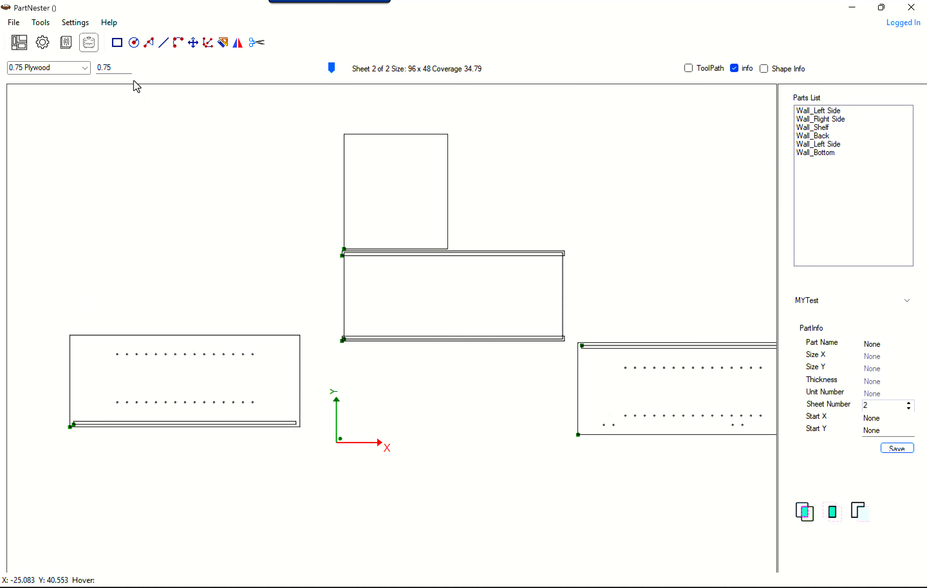
left_click(116, 42)
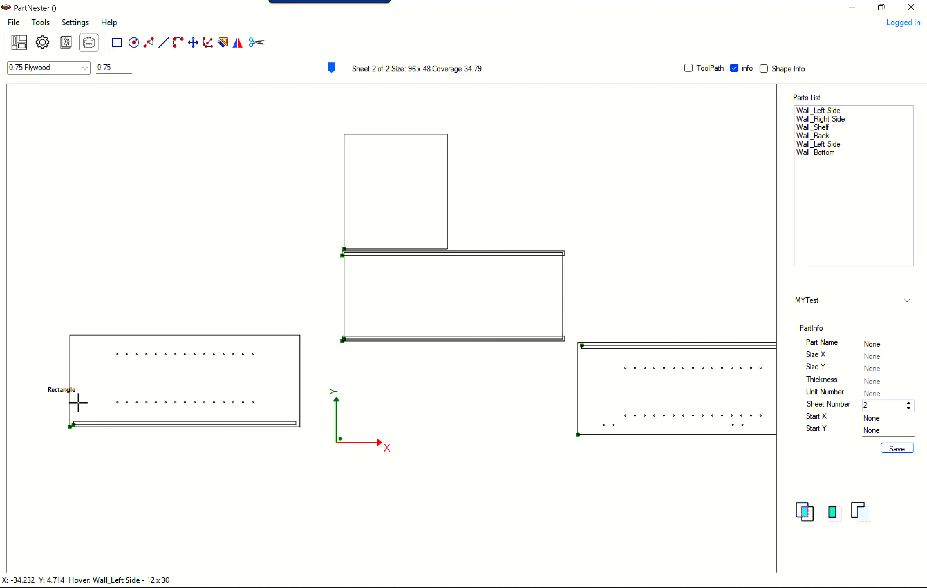
left_click_drag(78, 402, 94, 417)
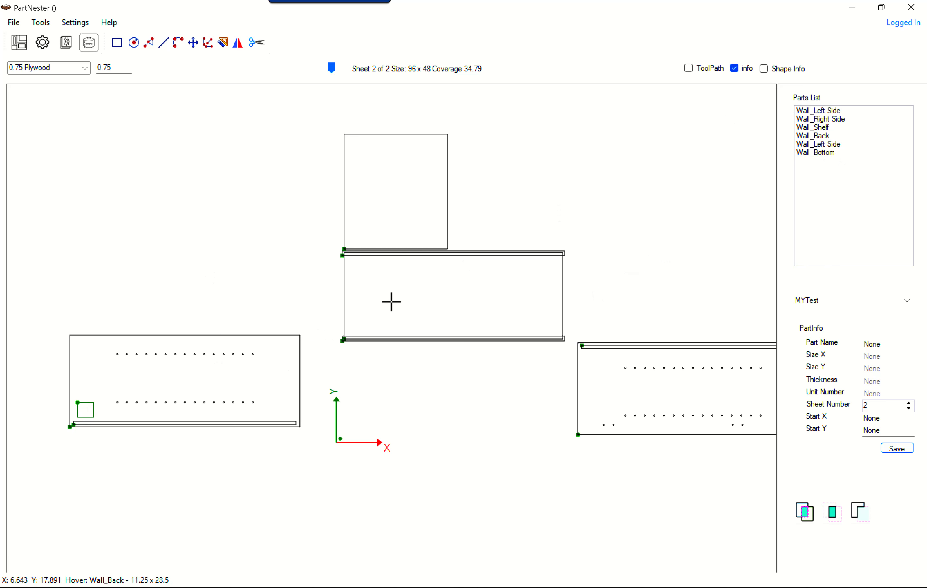
Step: Rename the modified Wall_Left Side part as TestNew and save its part info
left_click(209, 373)
left_click(818, 111)
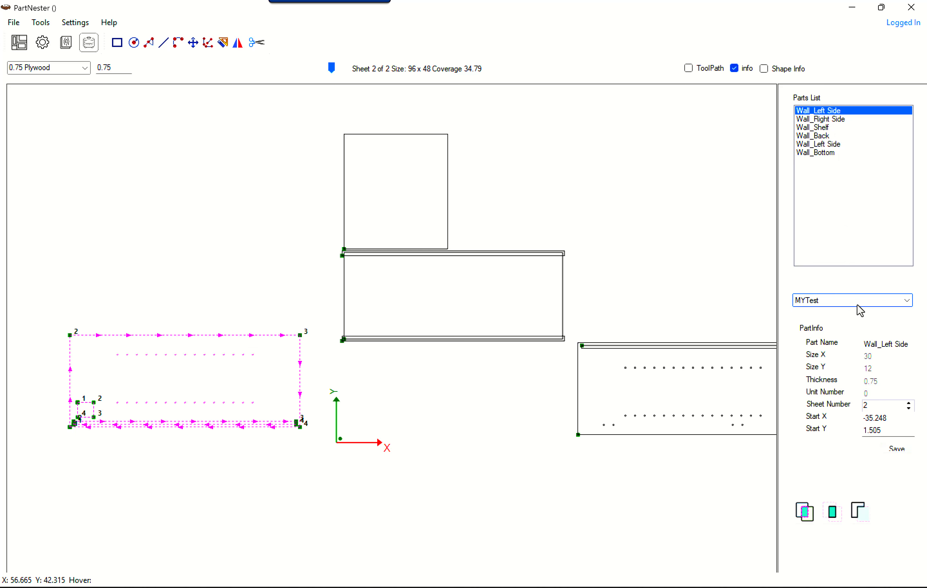
double_click(870, 343)
left_click(875, 343)
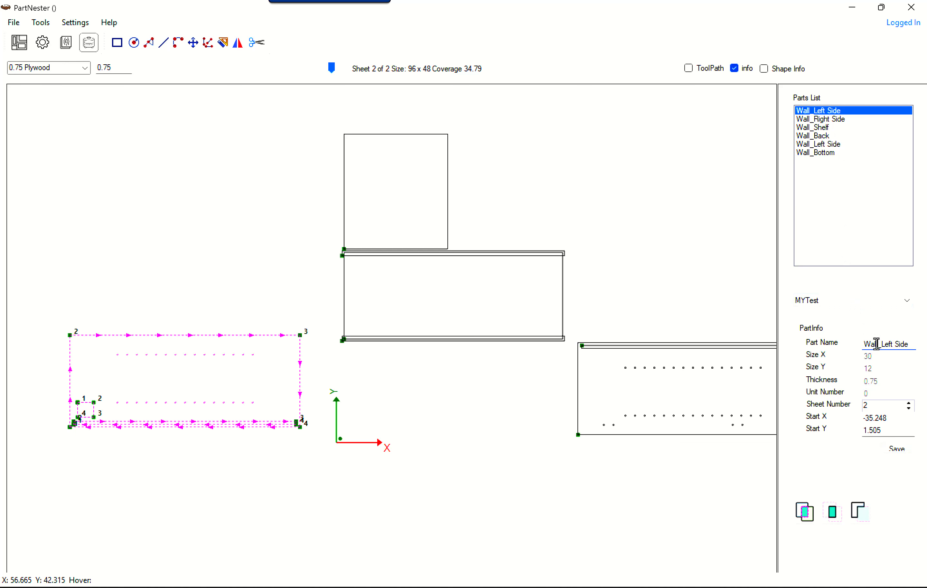
left_click_drag(908, 341, 857, 345)
type("Test")
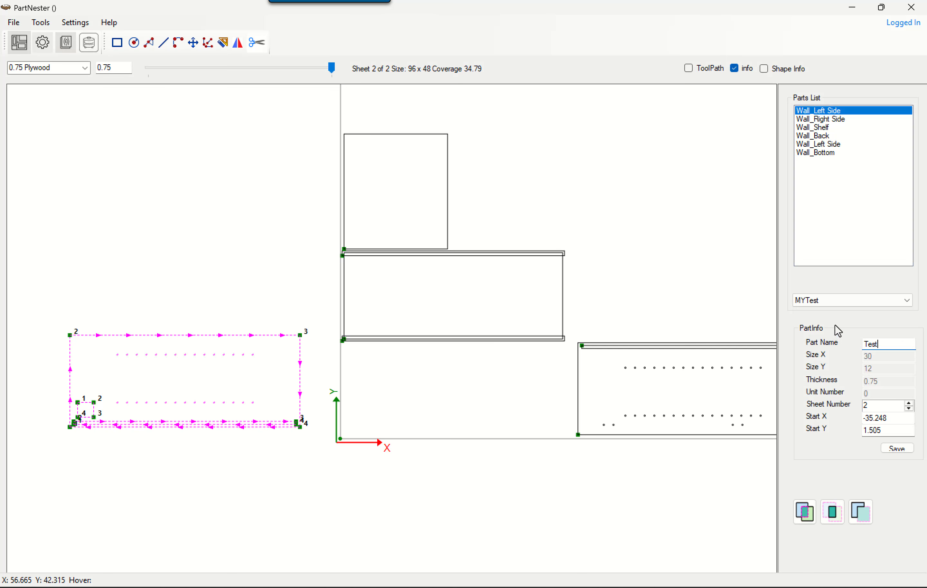
type("New")
left_click(897, 448)
Step: Save the TestNew part for reuse and look for it among the saved parts
left_click(820, 112)
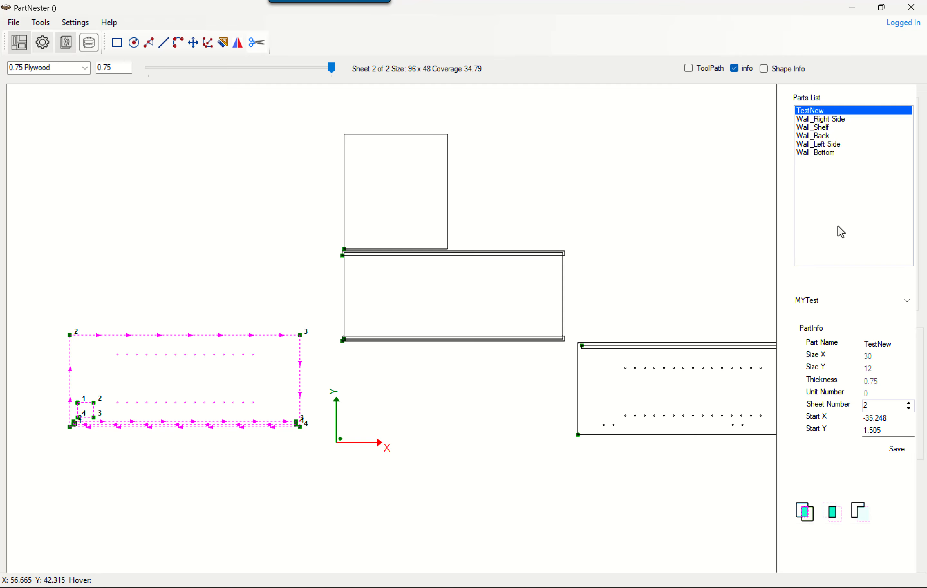
right_click(823, 112)
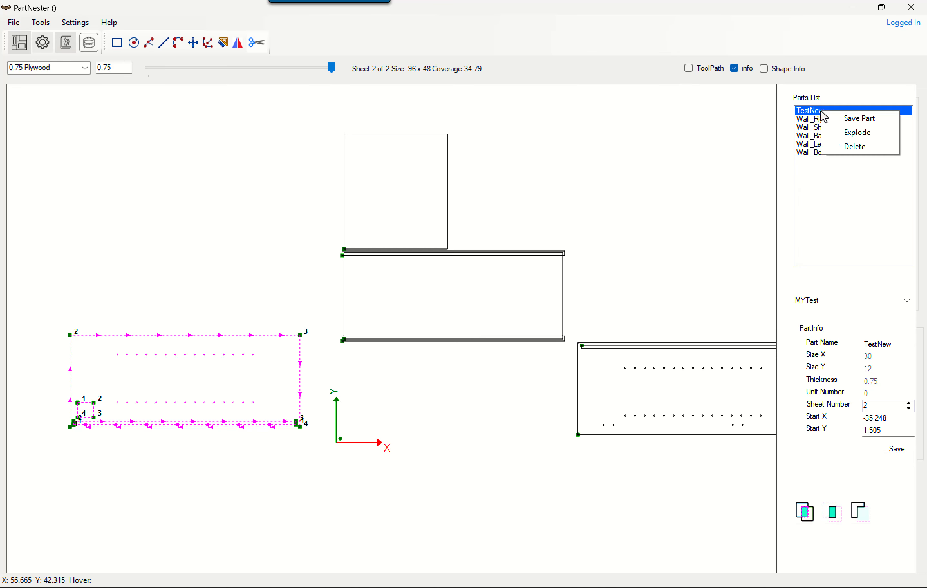
left_click(853, 121)
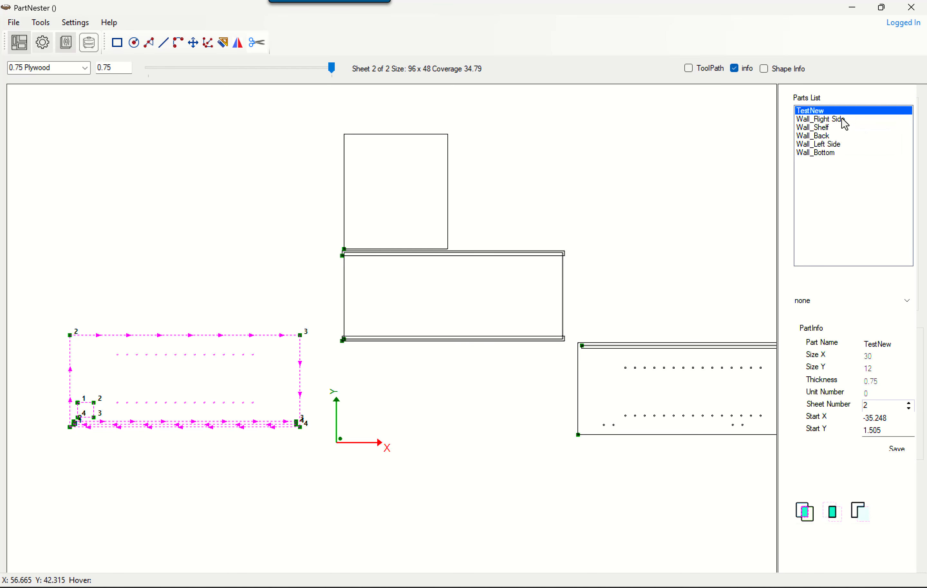
left_click(903, 302)
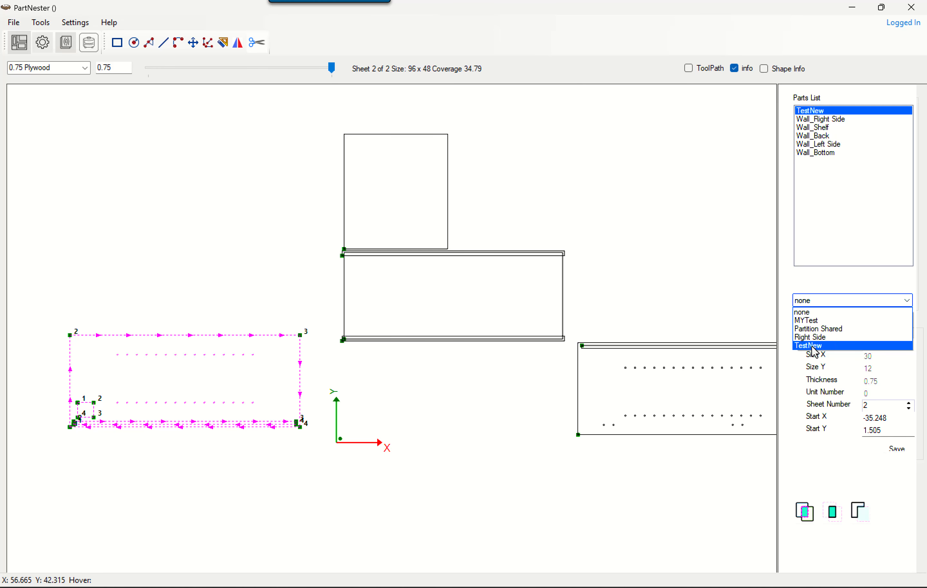
left_click(778, 300)
Step: Delete the TestNew part from sheet 2 and undo the deletion
right_click(233, 363)
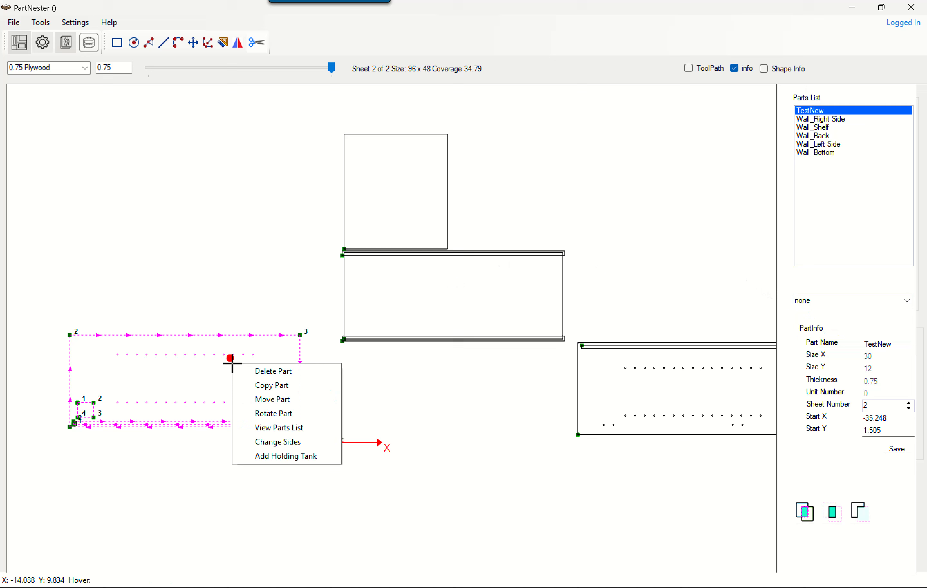
left_click(271, 371)
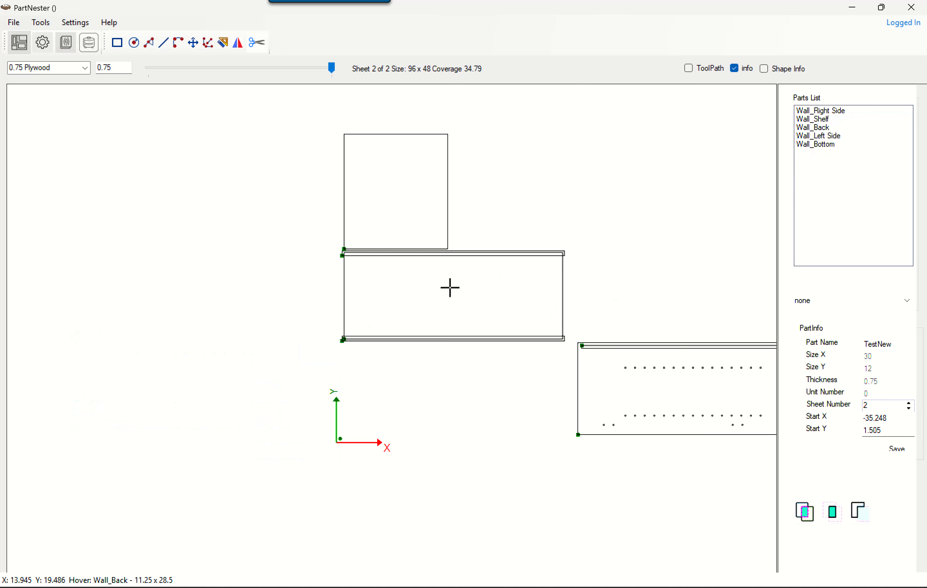
left_click(607, 274)
key("ctrl+z")
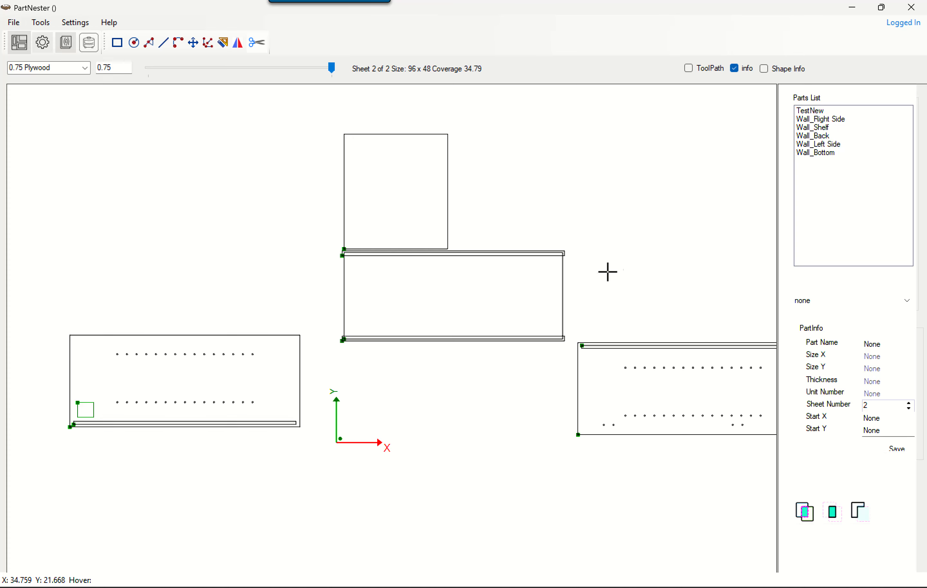
Step: Delete the TestNew part from sheet 2 and insert it again from the saved parts
left_click(246, 377)
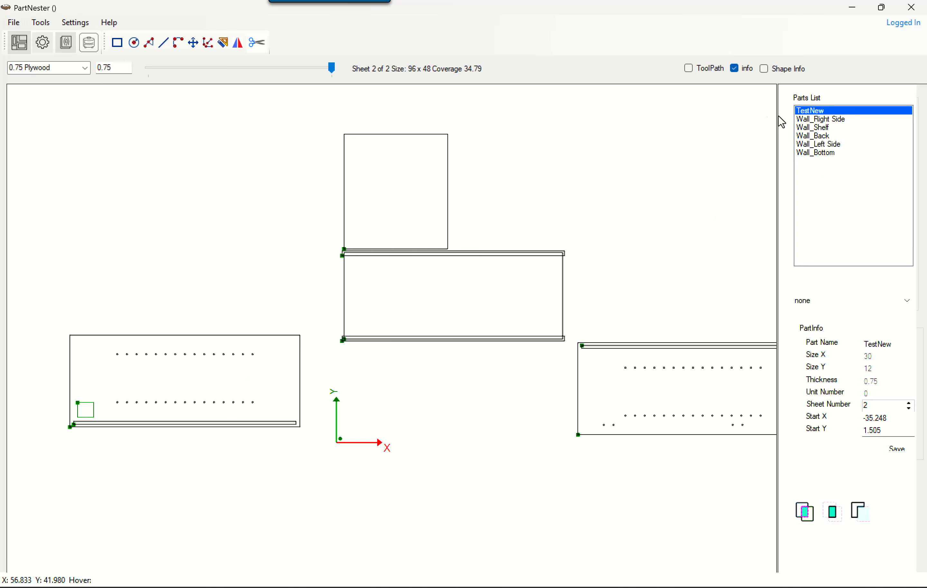
right_click(818, 112)
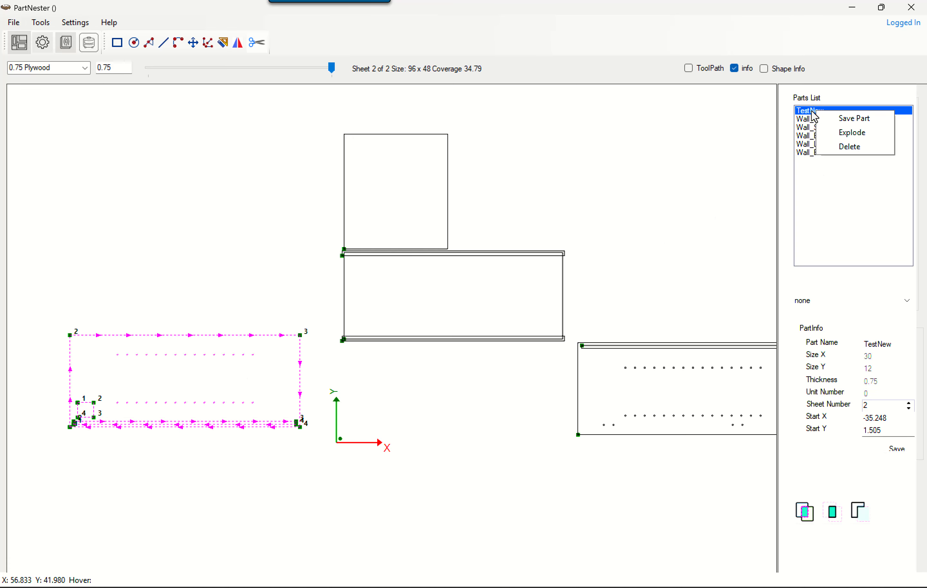
left_click(857, 147)
left_click(909, 301)
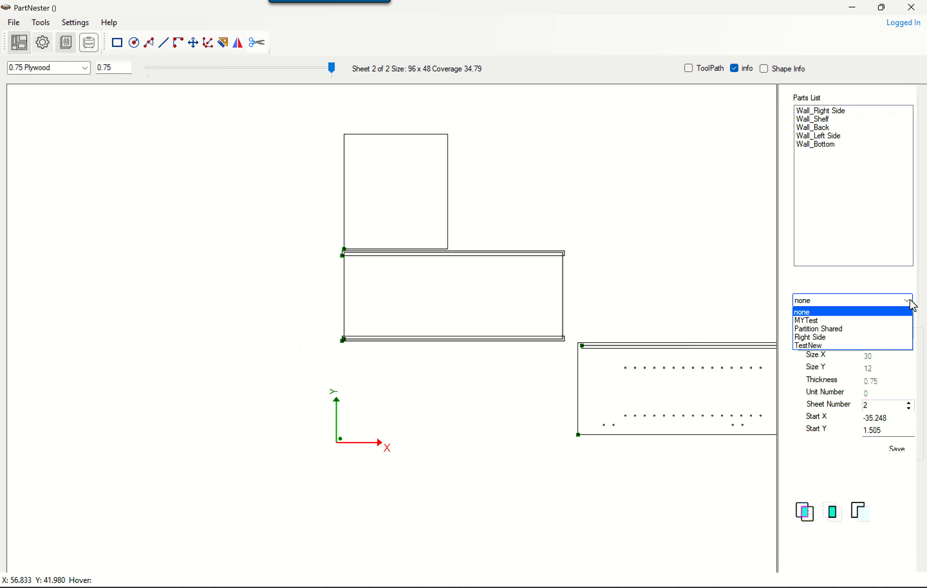
left_click(811, 346)
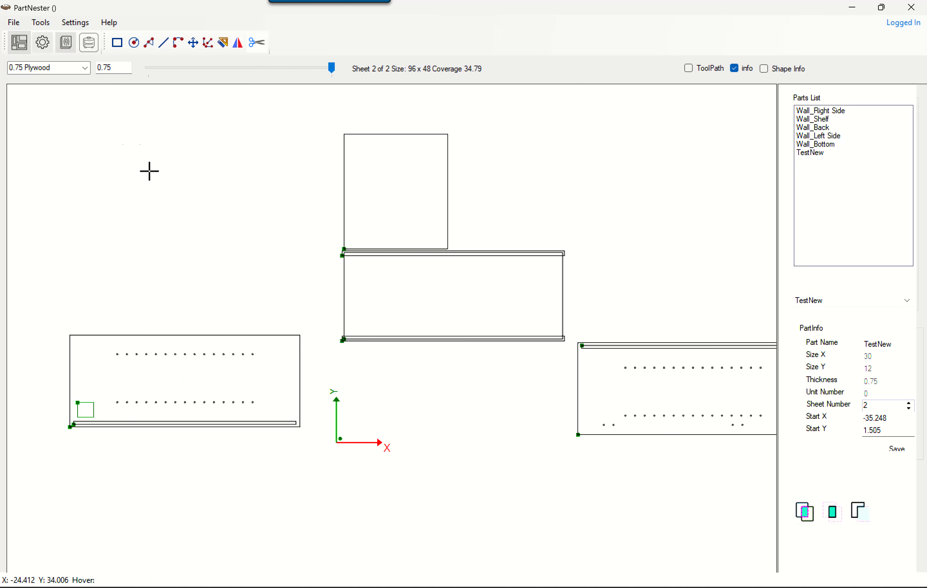
Step: Re-nest the parts and check the reinserted TestNew part on sheet 1
left_click(19, 43)
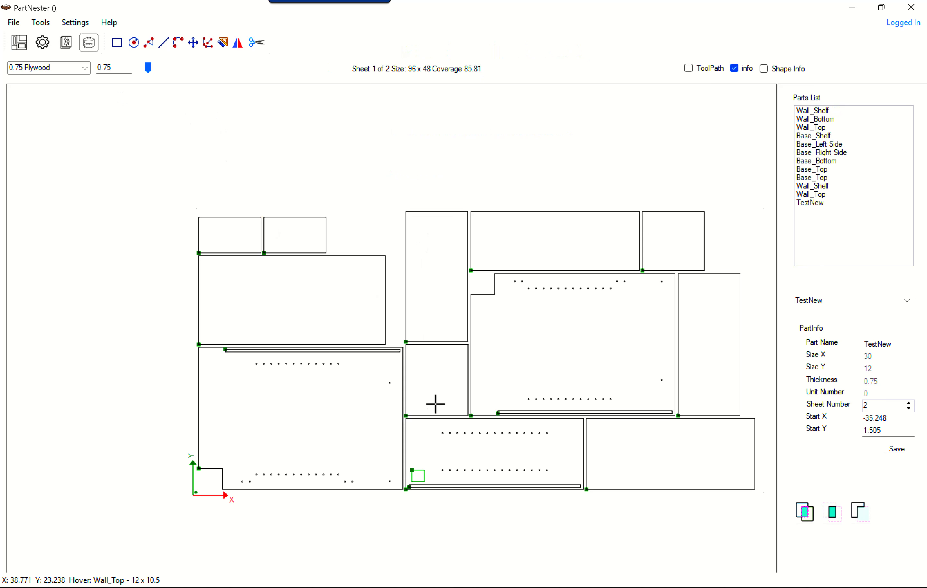
left_click(458, 450)
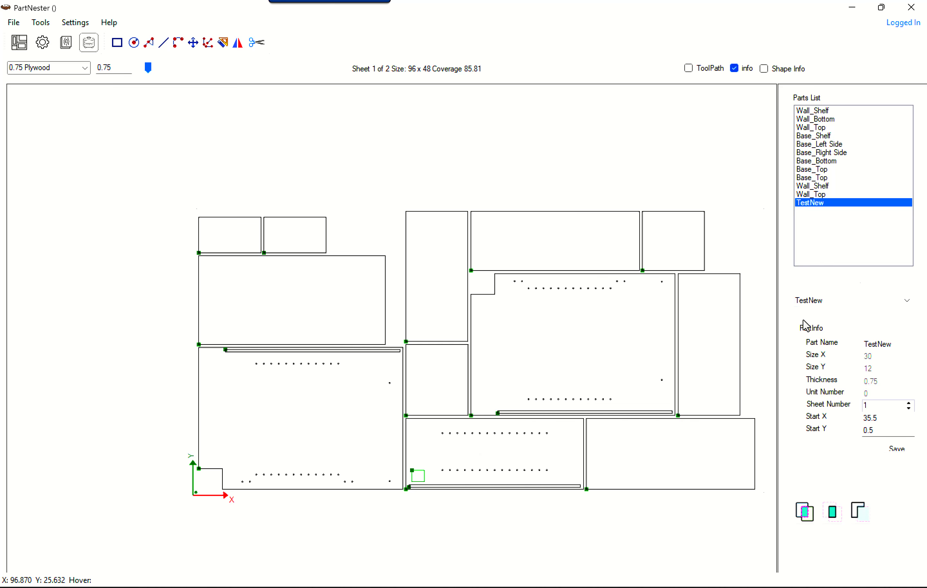
right_click(818, 209)
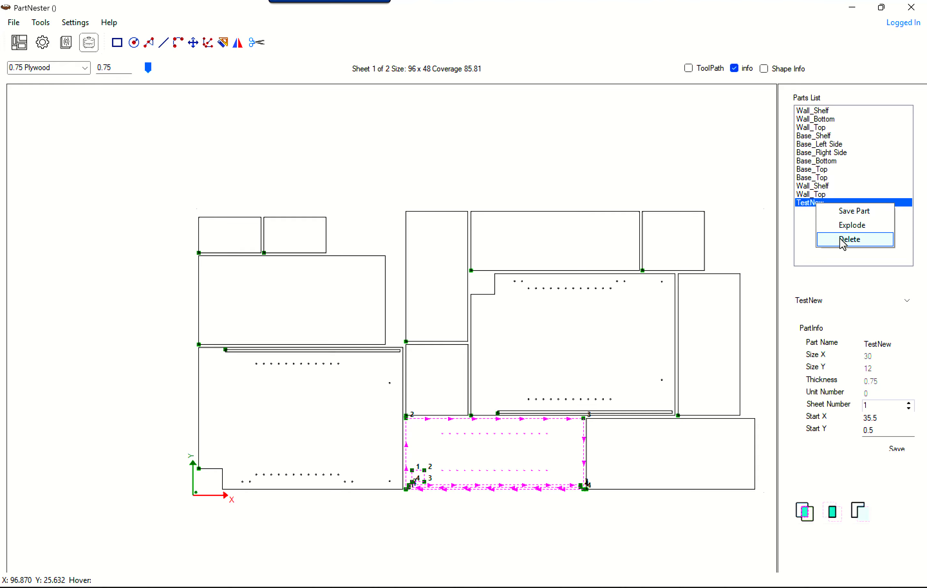
left_click(713, 170)
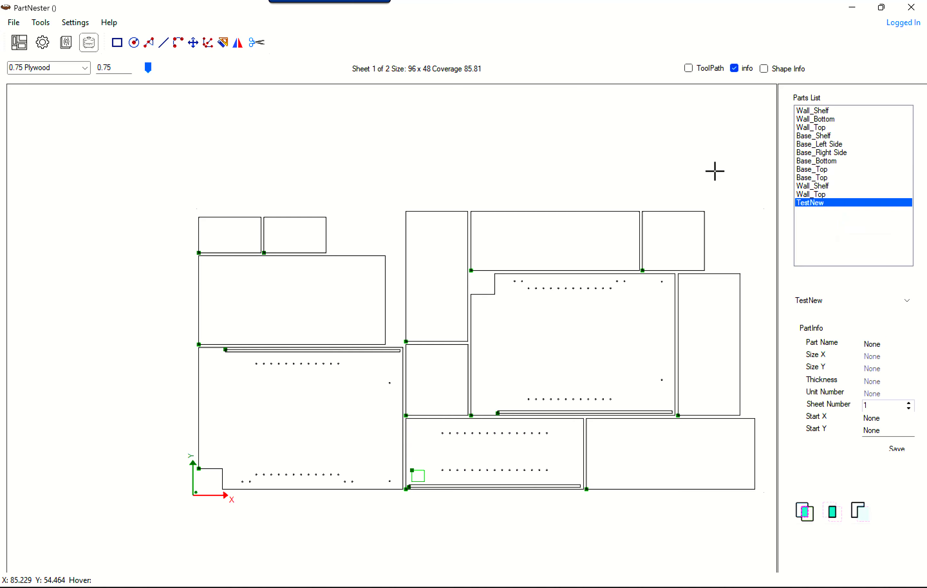
Step: Start a new empty job and import the DXF file Test_s1.dxf from the Downloads folder
left_click(14, 22)
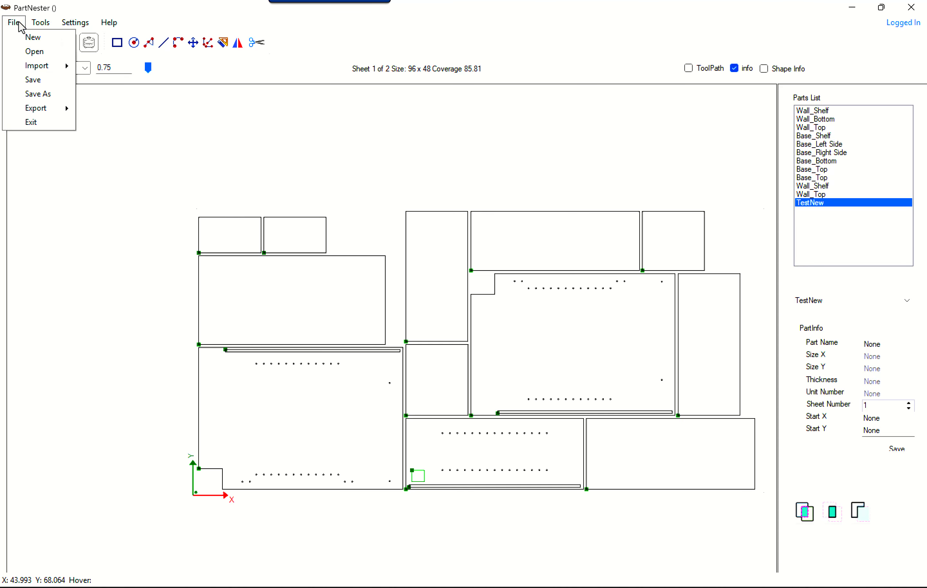
left_click(27, 35)
scroll(185, 267, "down", 3)
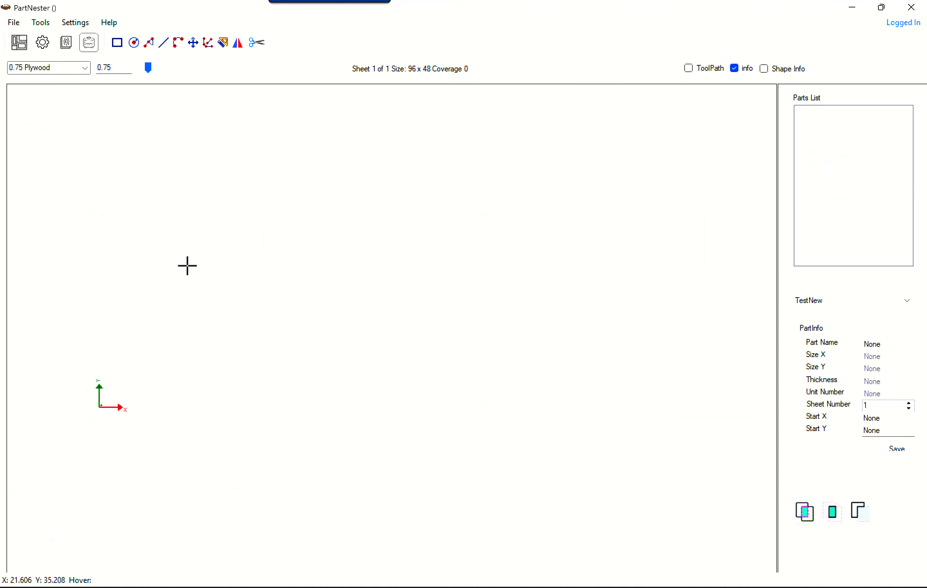
left_click(13, 22)
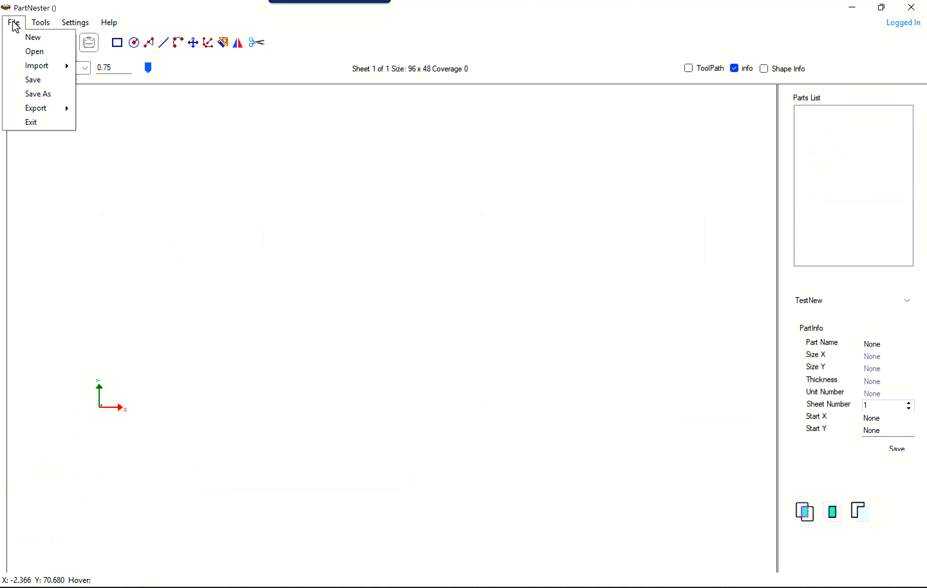
mouse_move(33, 67)
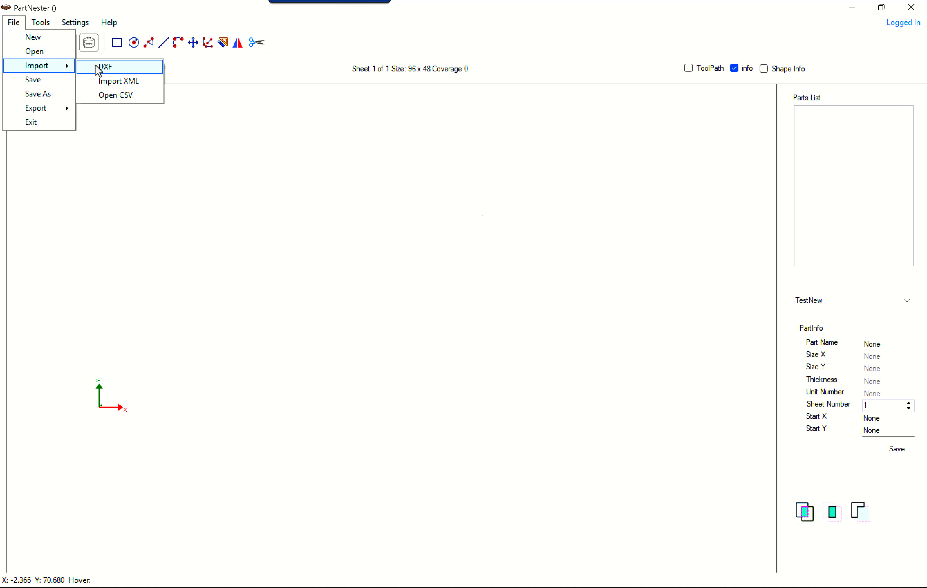
left_click(103, 67)
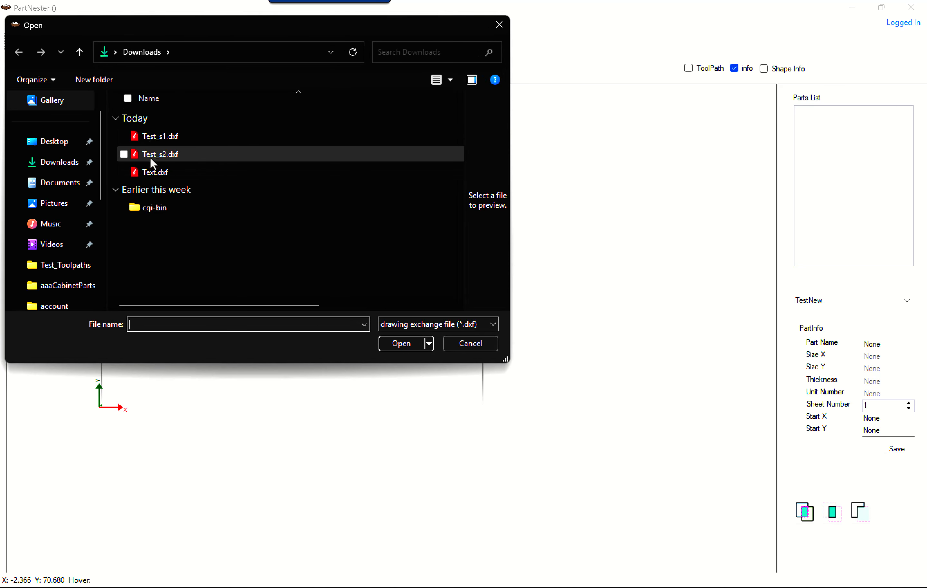
left_click(151, 138)
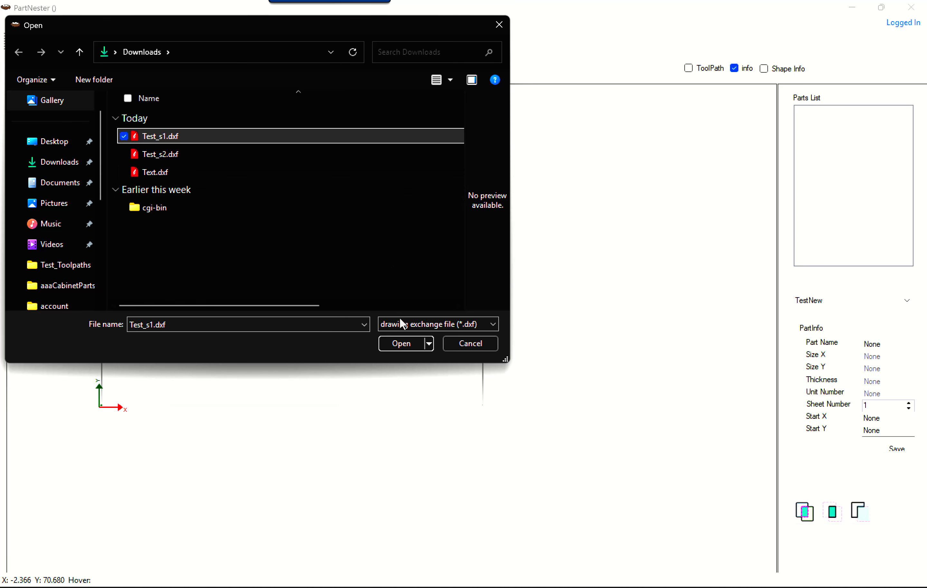
left_click(400, 343)
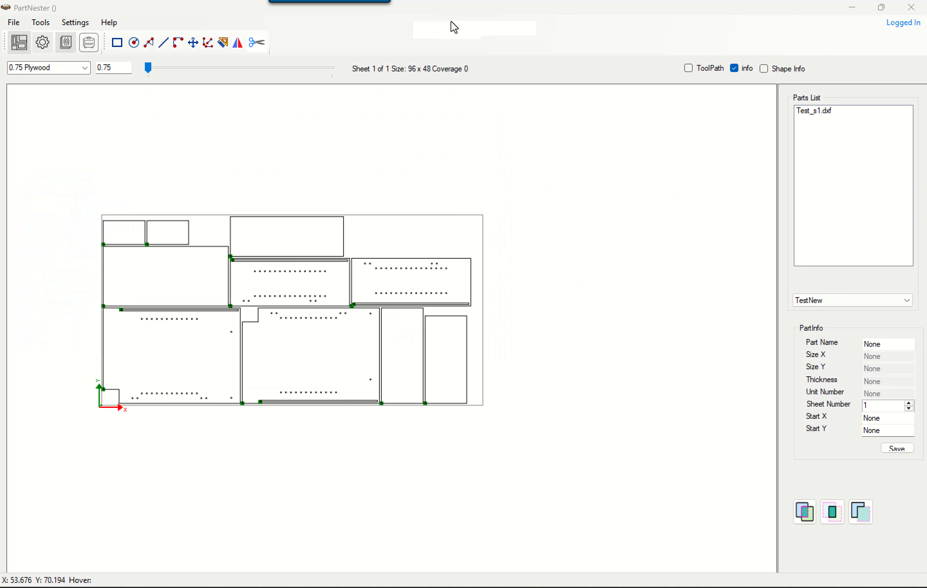
Step: Check how the imported drawing is grouped by selecting individual outlines and the whole Test_s1.dxf part
left_click(307, 300)
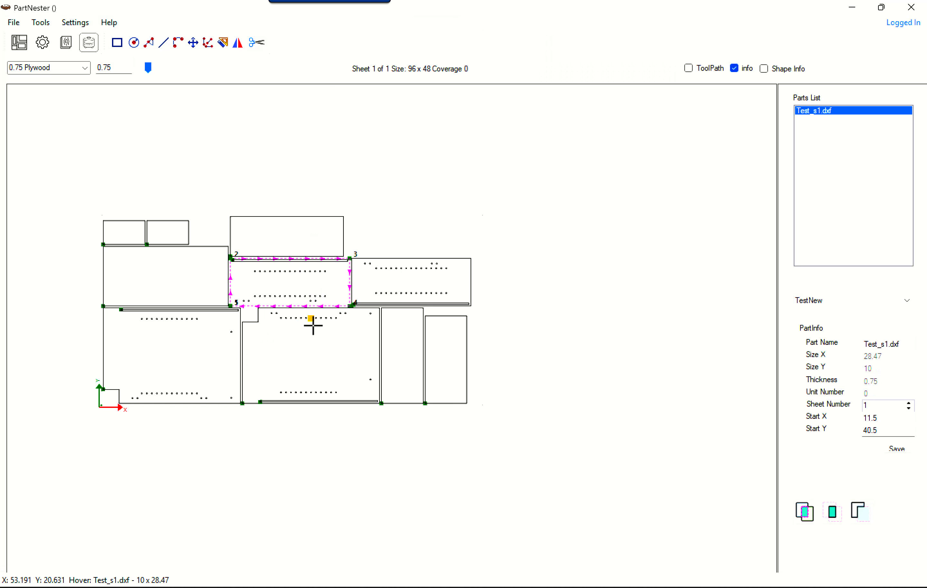
left_click(316, 350)
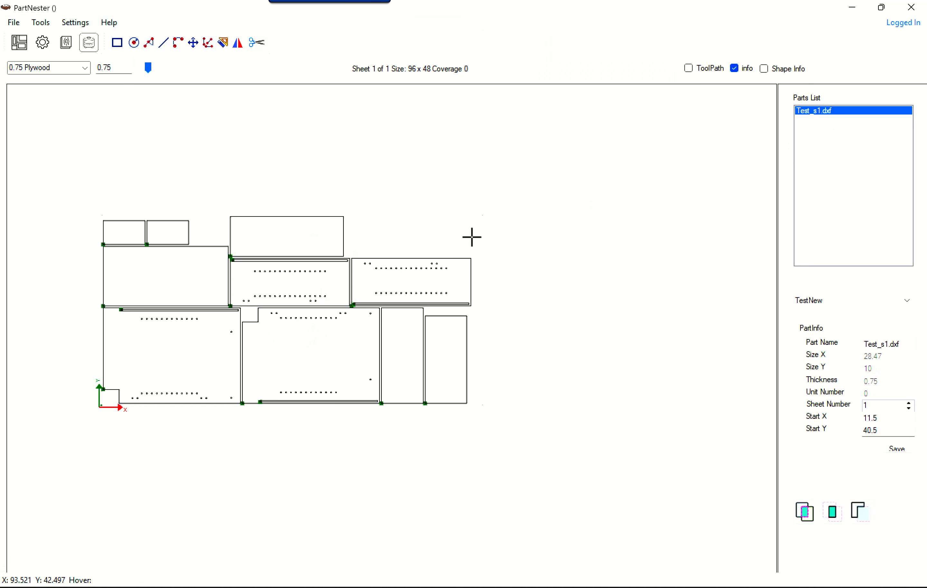
left_click(810, 112)
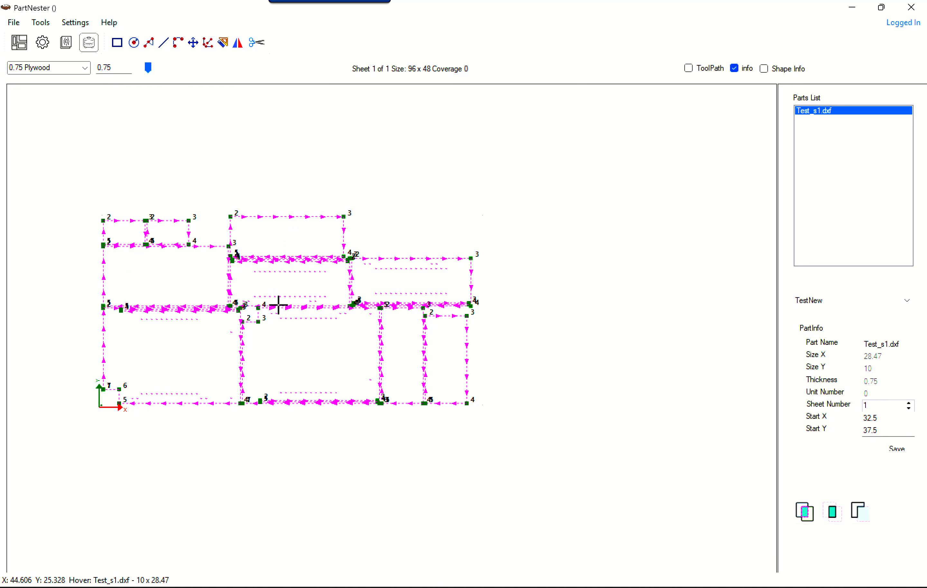
scroll(275, 307, "down", 2)
left_click(259, 160)
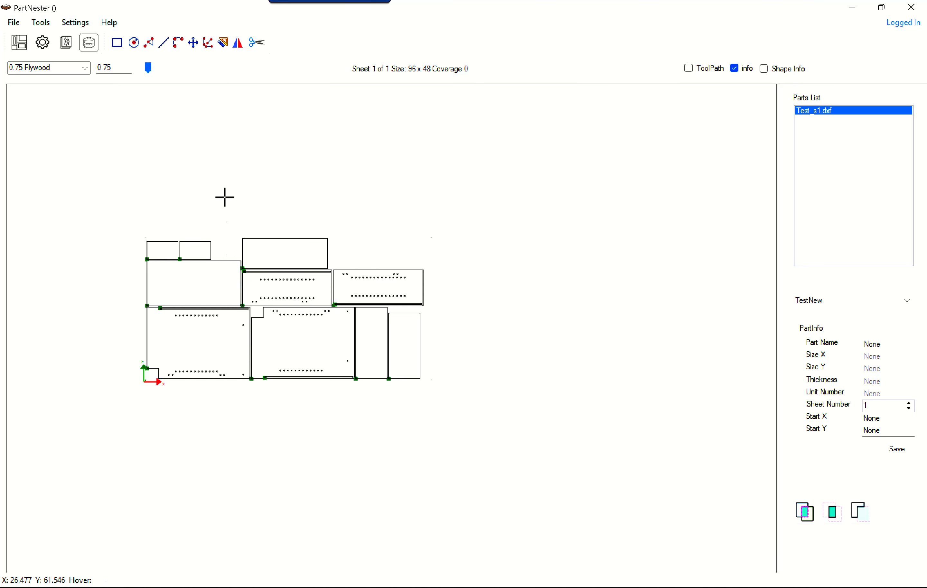
Step: Move the entire Test_s1.dxf part as one piece up and to the right, away from the origin
left_click(269, 294)
left_click_drag(275, 294, 577, 184)
middle_click_drag(608, 335, 517, 398)
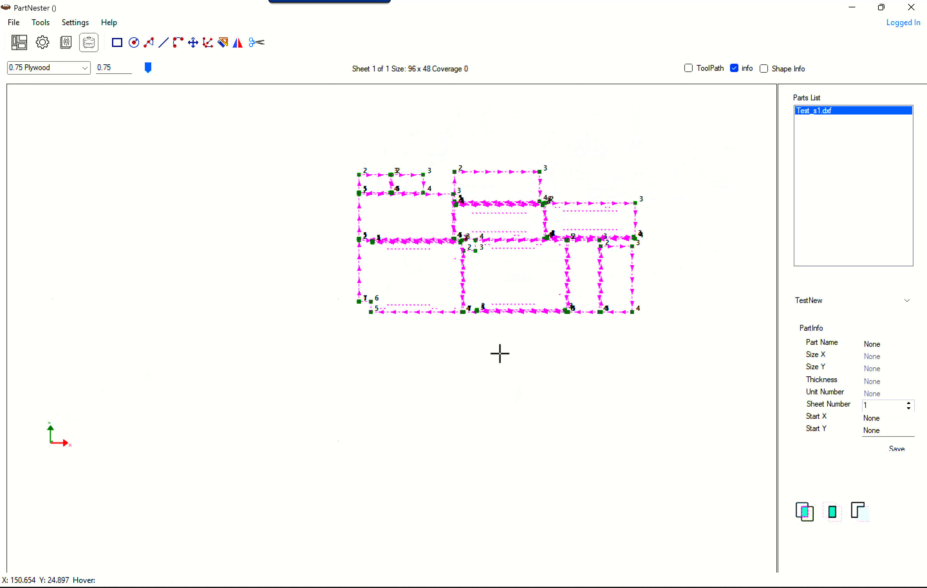
left_click(454, 350)
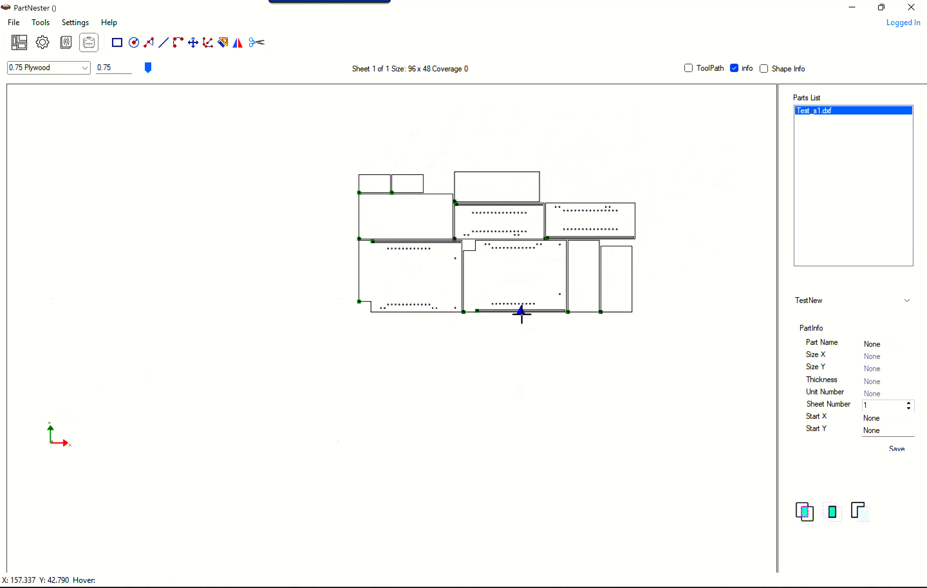
Step: Explode the Test_s1.dxf part into separate parts and clear the selection
left_click(817, 113)
left_click(652, 149)
right_click(820, 116)
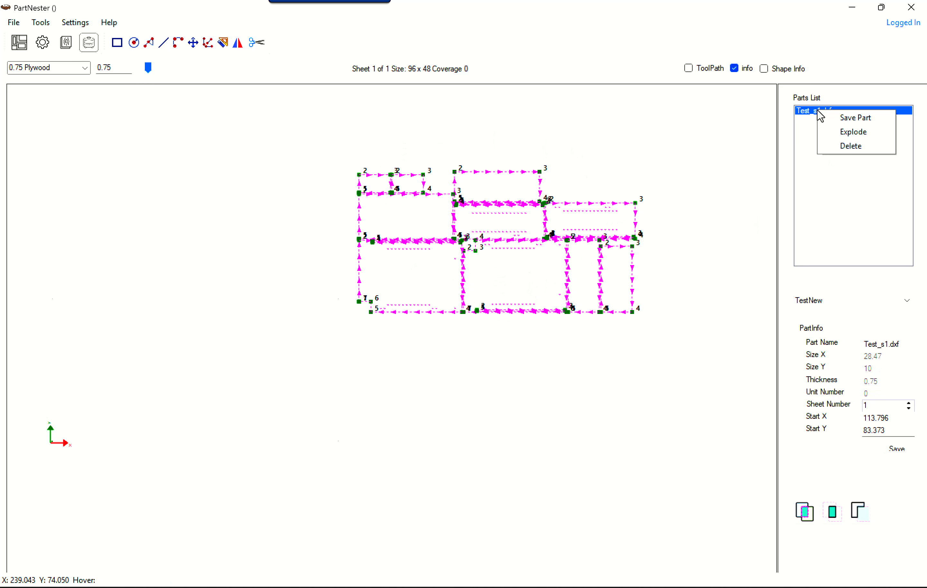
left_click(844, 136)
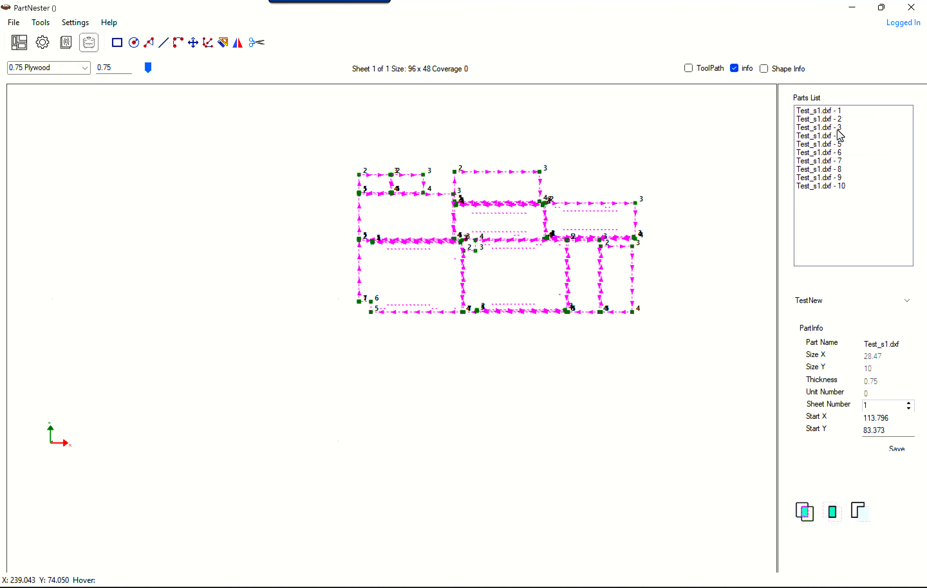
left_click(622, 174)
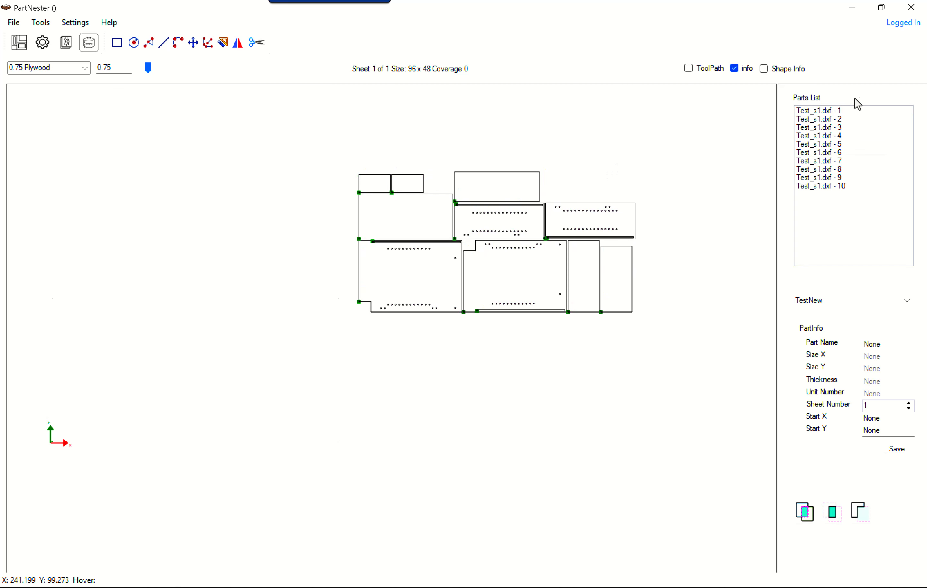
Step: Highlight exploded parts 1 to 5 one after another to see which outline each covers
left_click(825, 111)
left_click(824, 121)
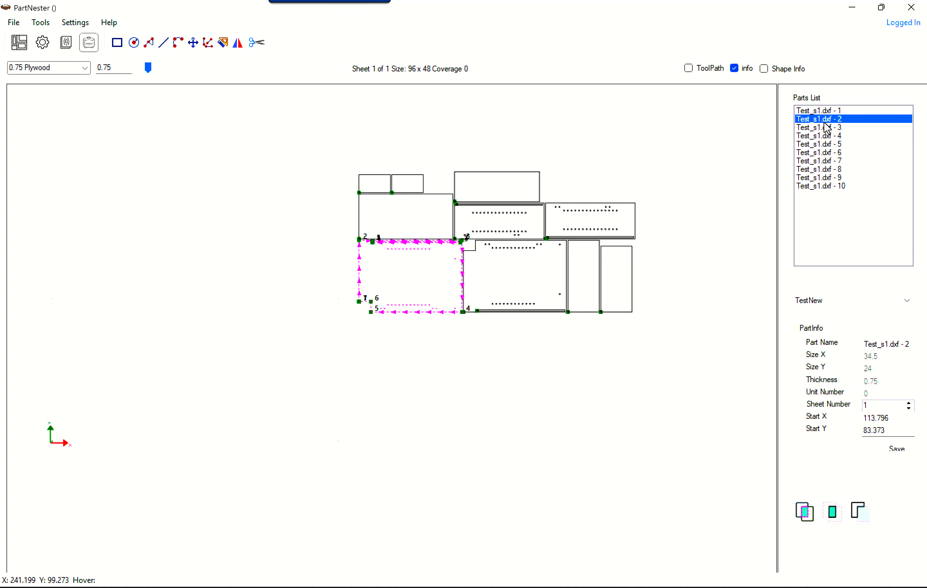
left_click(823, 129)
left_click(823, 137)
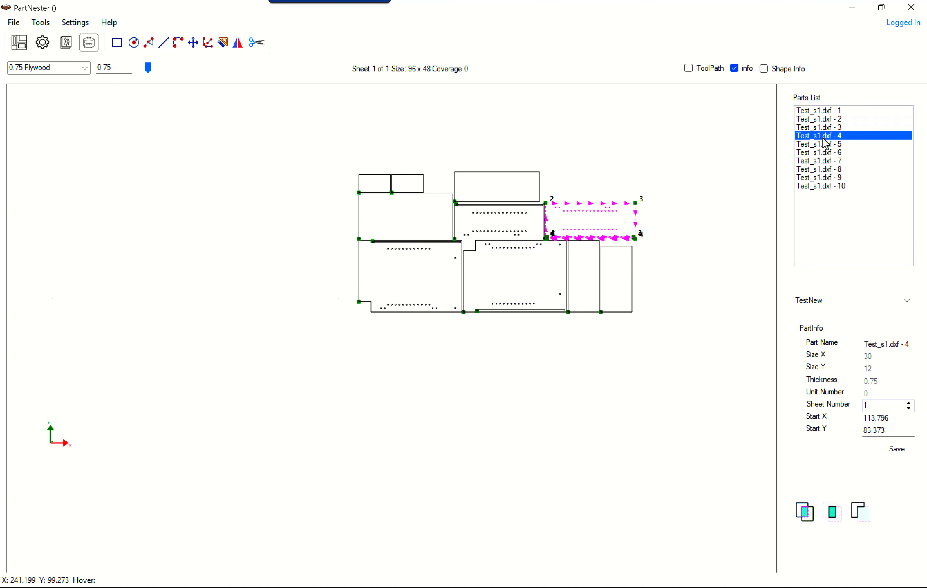
left_click(822, 144)
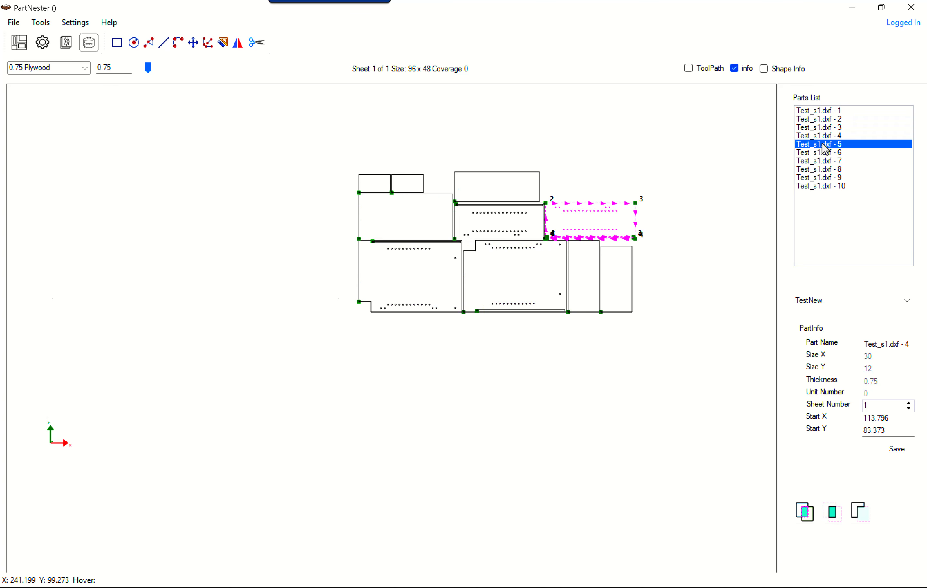
Step: Nest the exploded Test_s1.dxf parts on the sheet and select several of them to check their placement
left_click(22, 47)
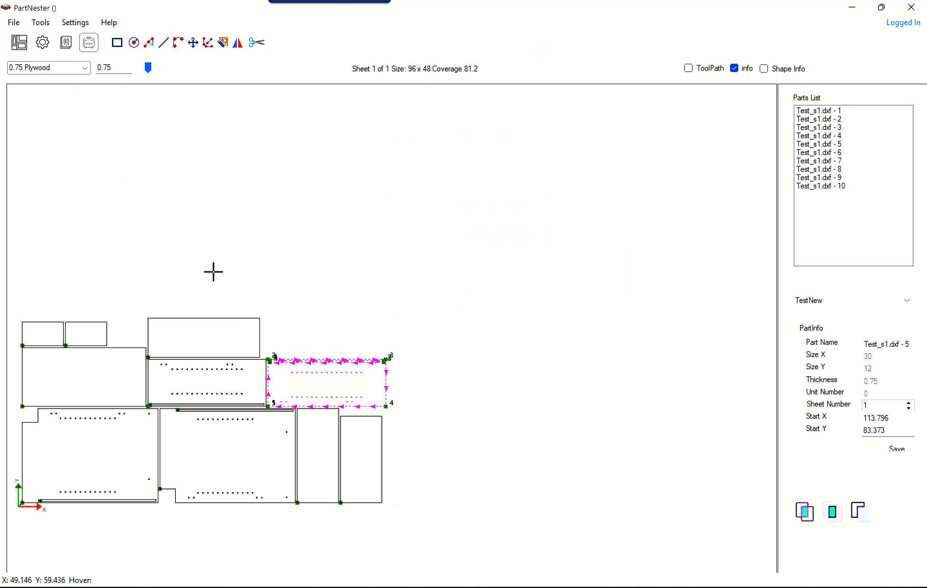
middle_click_drag(229, 292, 384, 240)
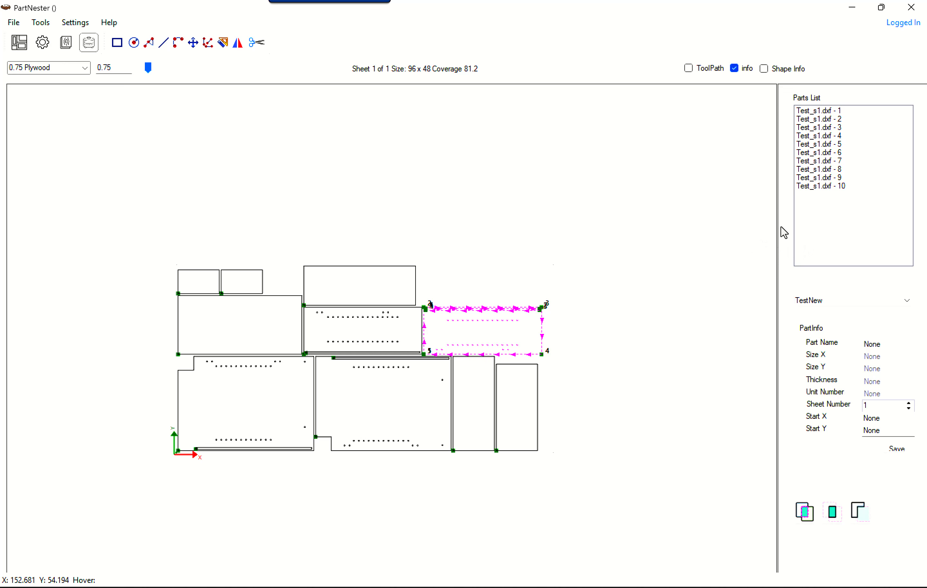
left_click(822, 144)
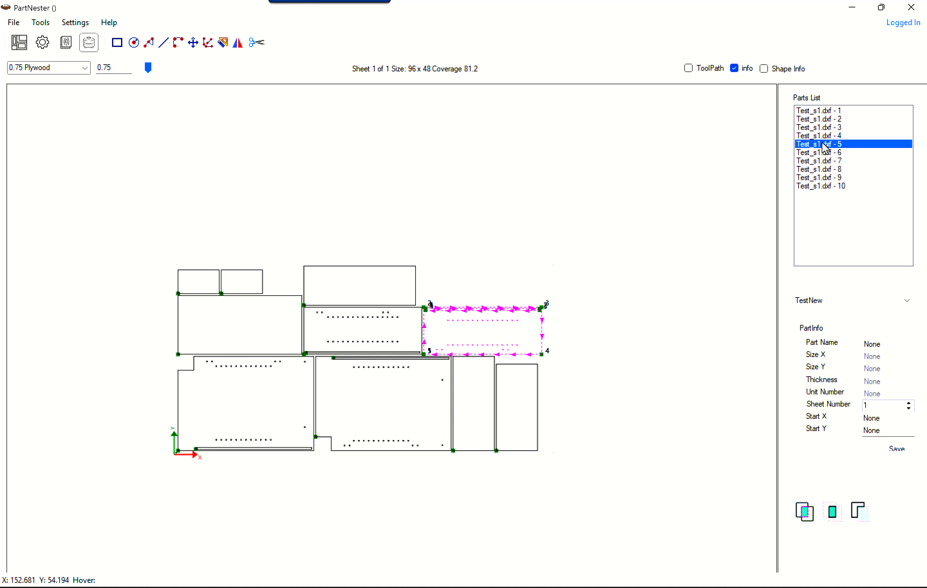
left_click(822, 163)
left_click(823, 177)
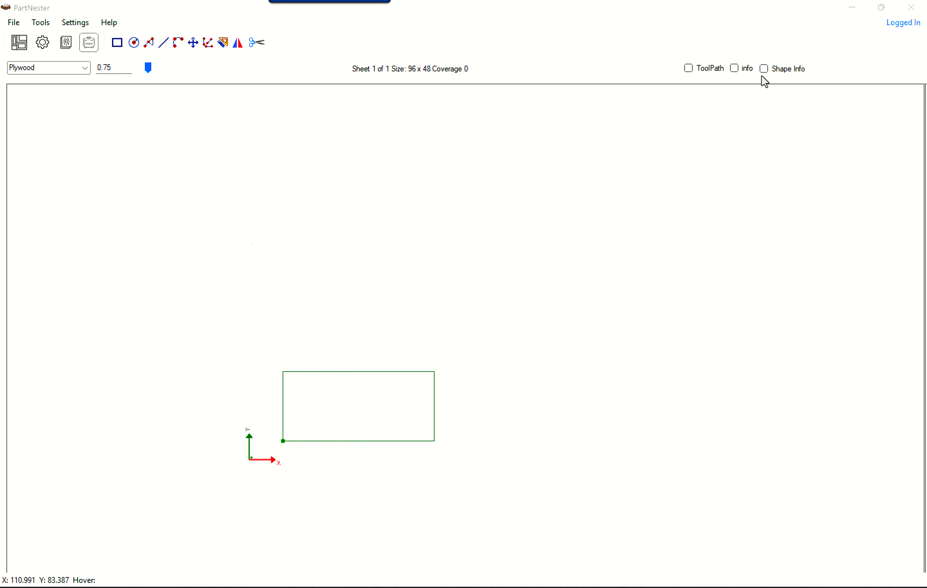
Step: Show the shape info and select the rectangle to examine its size and corner coordinates
left_click(764, 71)
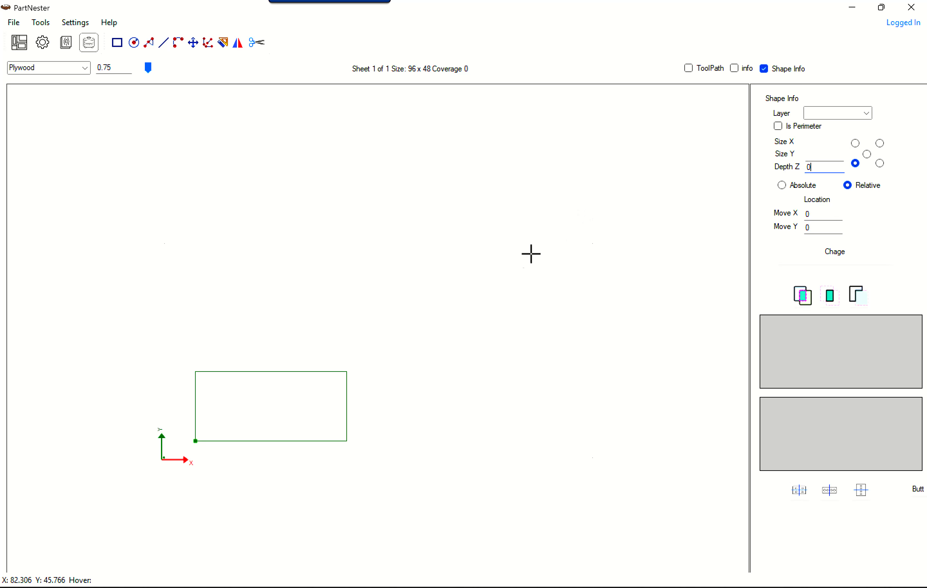
left_click(328, 371)
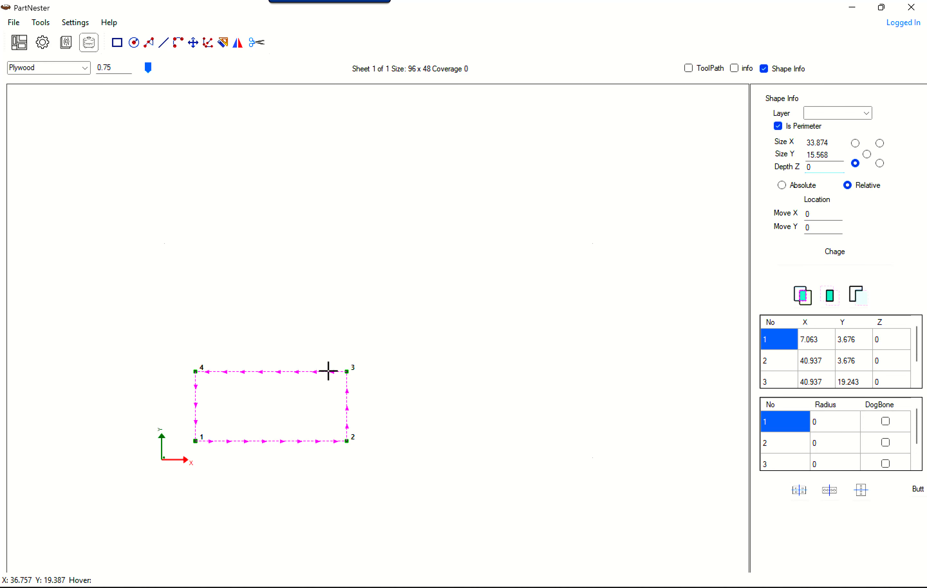
left_click(386, 341)
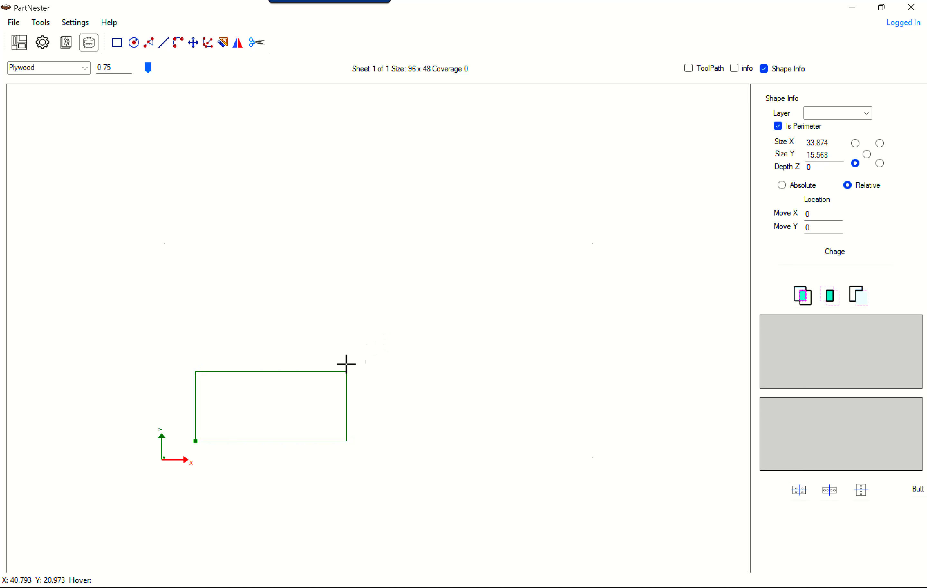
left_click(328, 373)
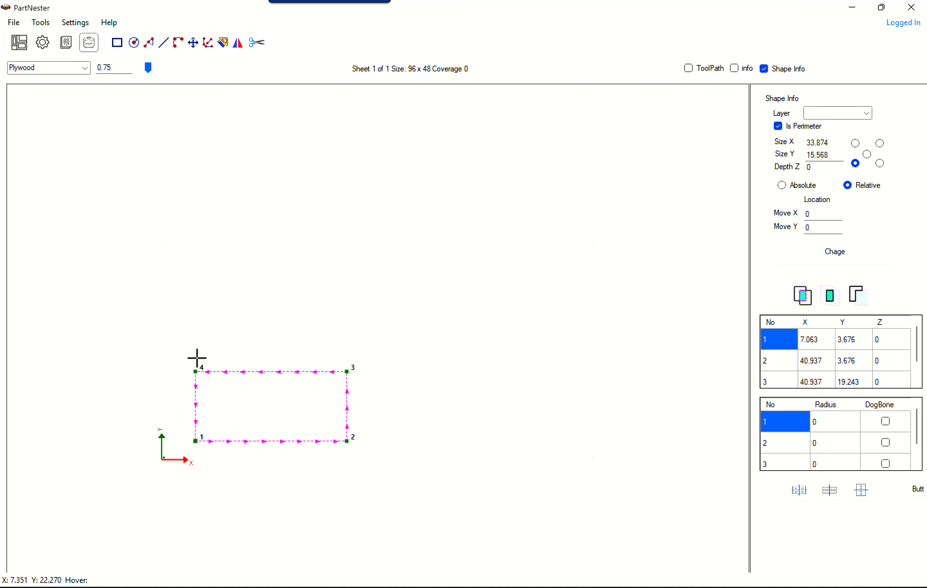
Step: Select the rectangle on the sheet and assign it to the Cut layer
left_click(417, 376)
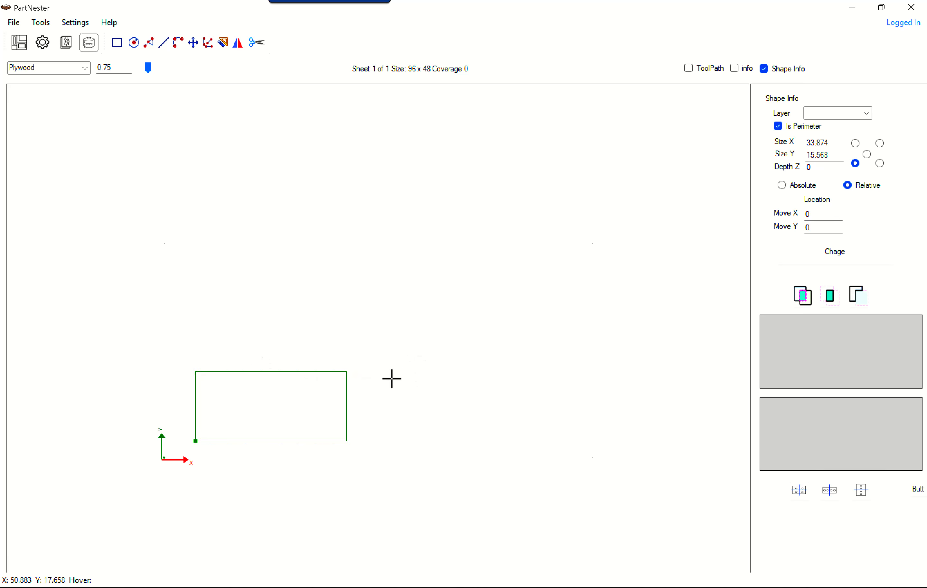
scroll(327, 454, "up", 4)
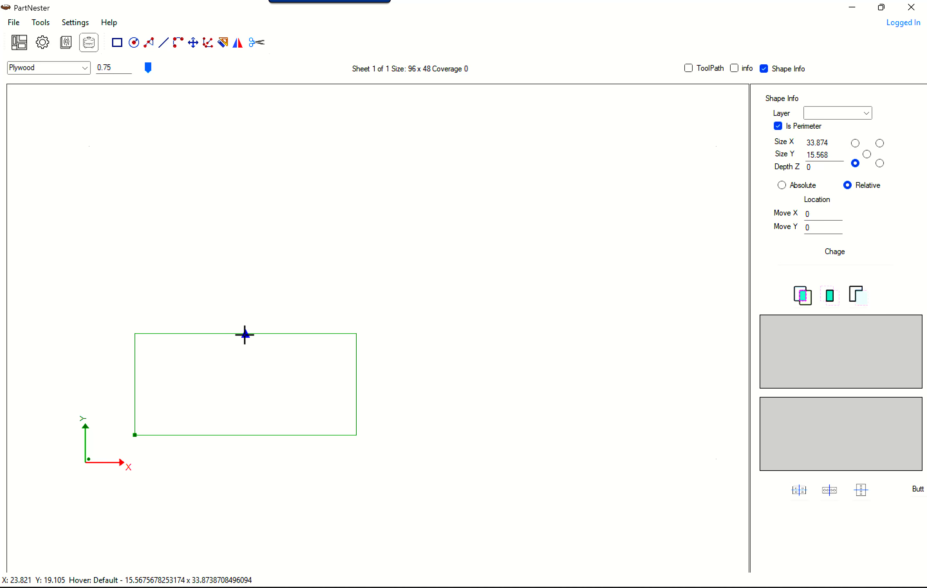
left_click(245, 335)
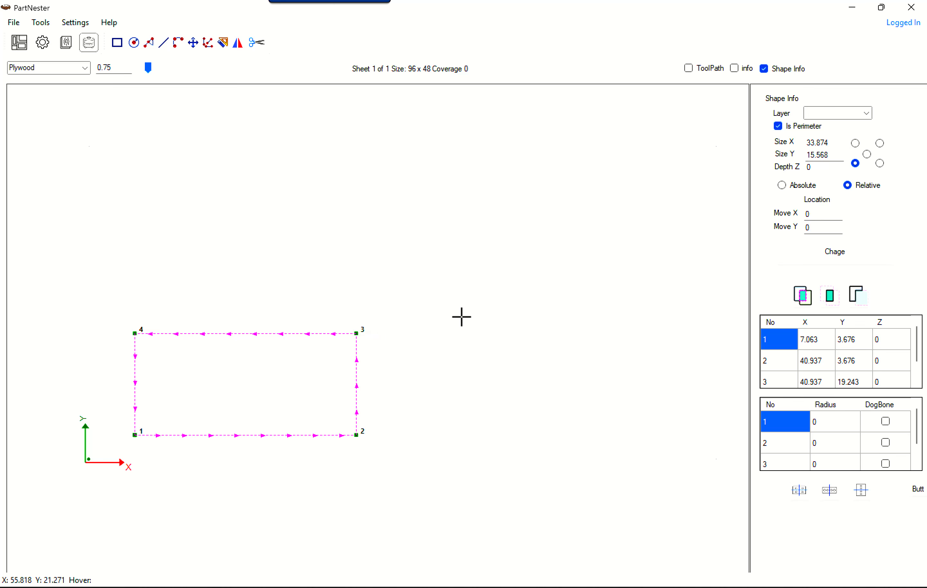
left_click(867, 114)
left_click(867, 113)
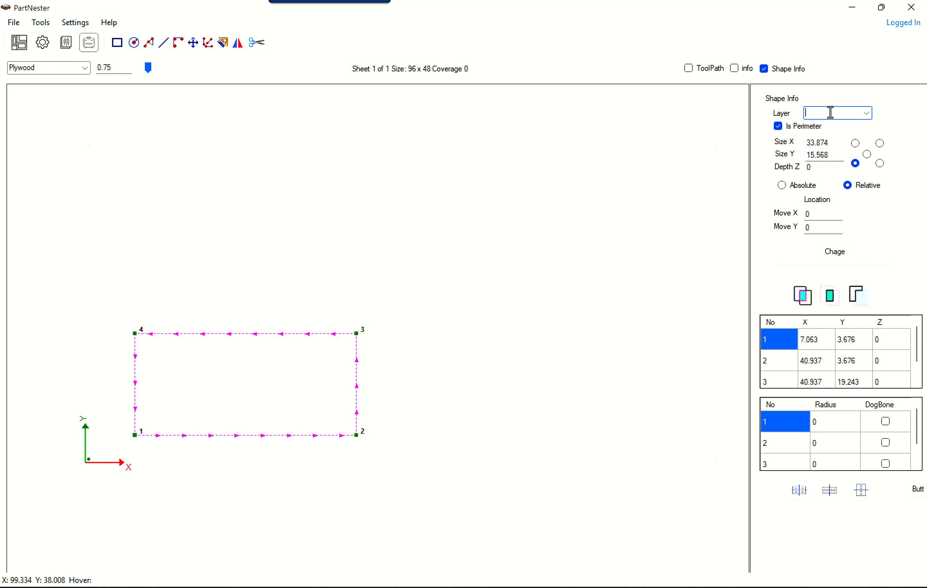
left_click(457, 330)
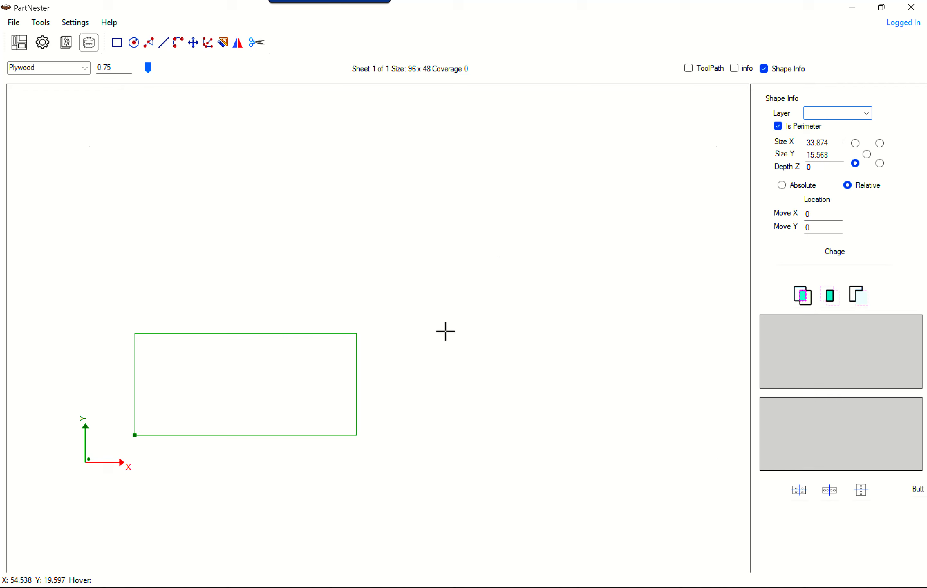
left_click(356, 362)
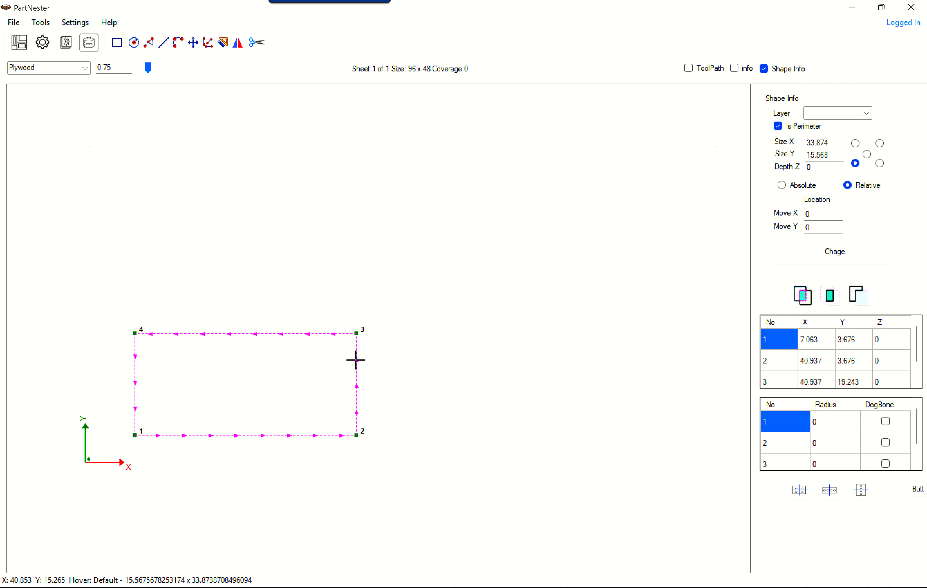
left_click(840, 113)
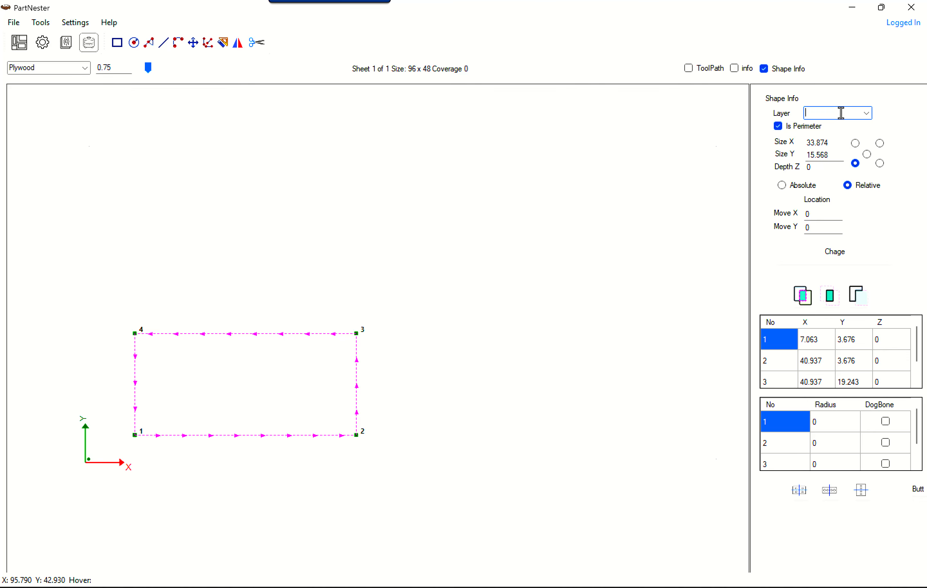
type("Cut")
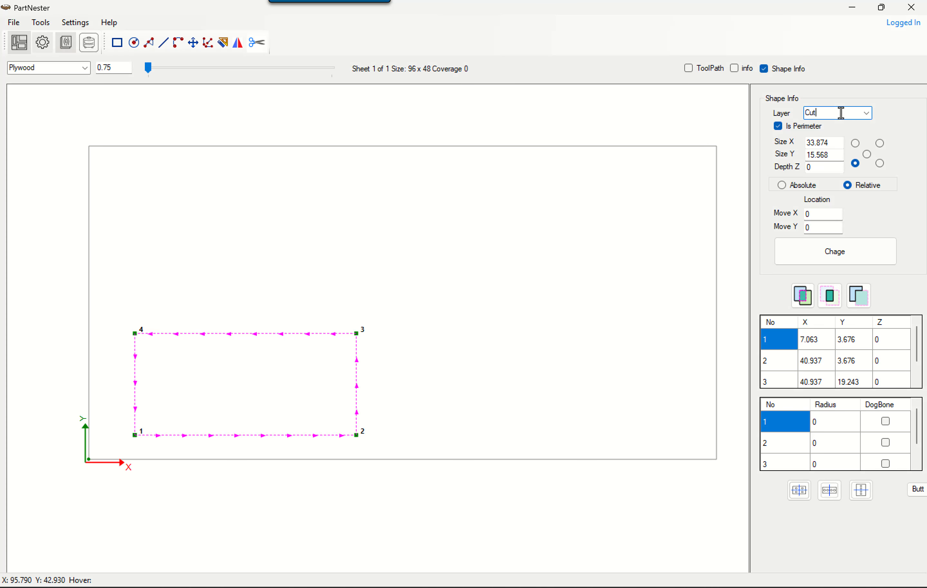
Step: Resize the rectangle to 30 in X and 12 in Y with a depth of 0.75, and apply the change
double_click(832, 144)
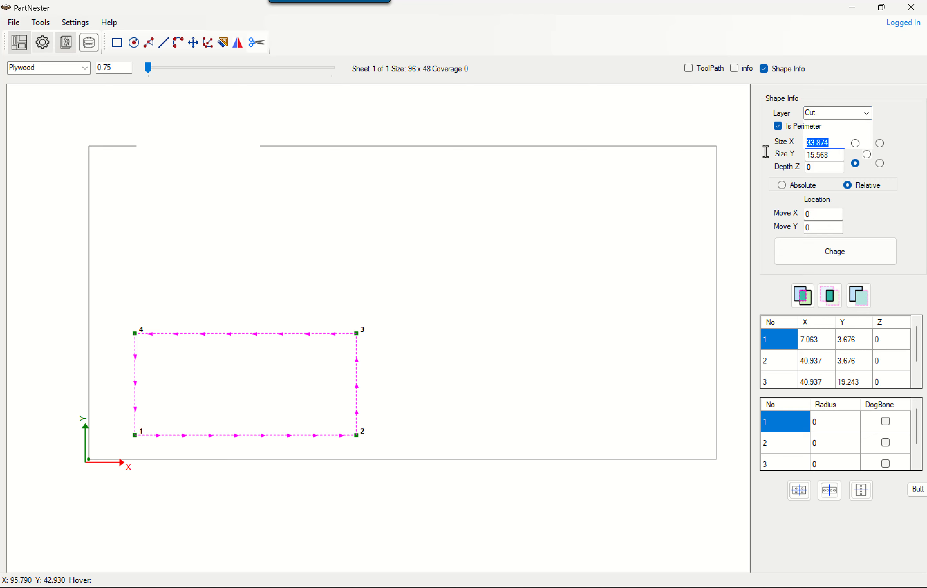
type("30")
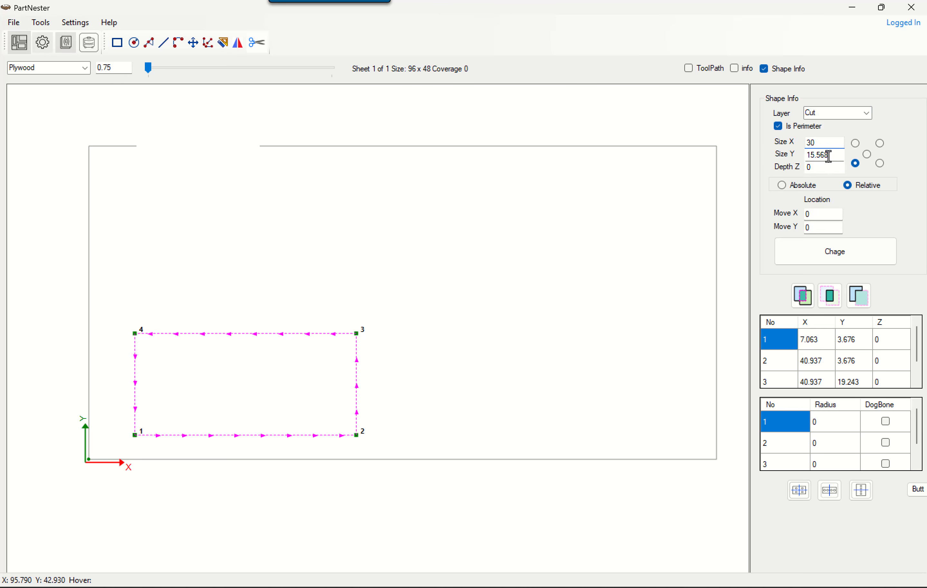
double_click(827, 155)
type("12")
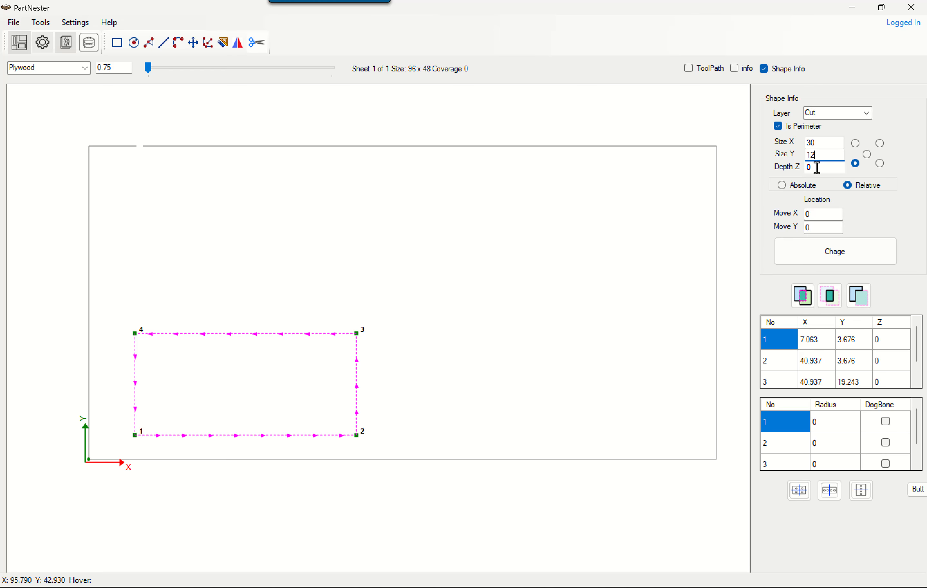
double_click(817, 168)
type("1")
type(".75")
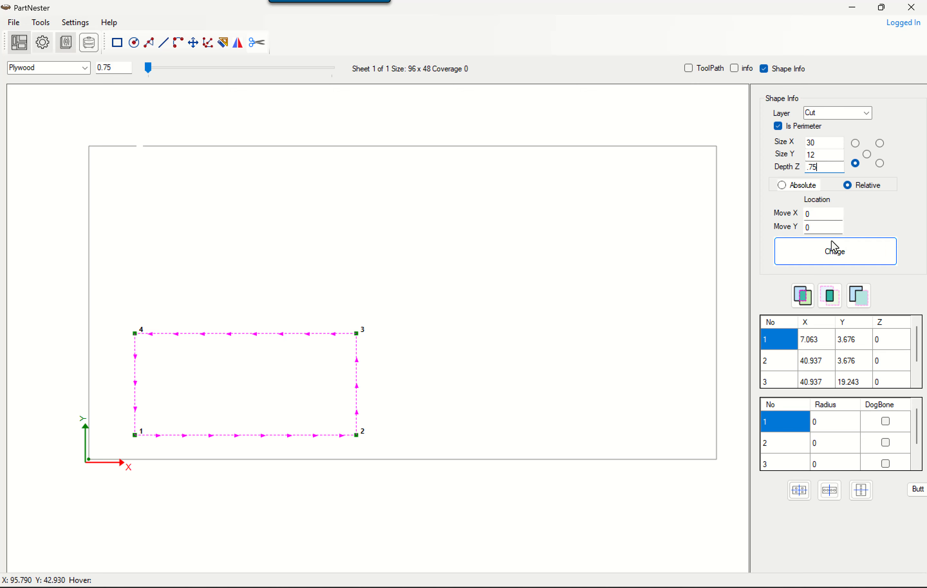
left_click(833, 251)
left_click(836, 257)
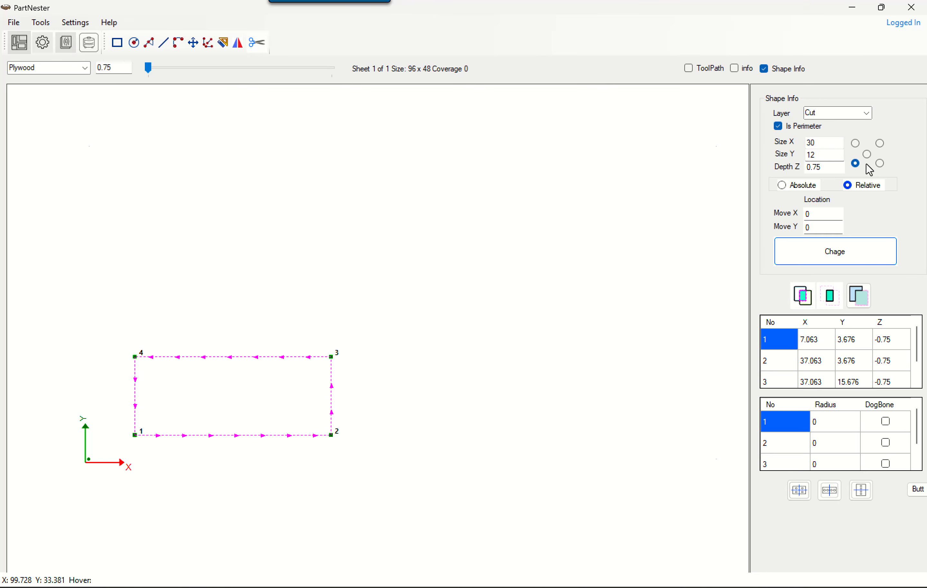
Step: Move the rectangle by a relative offset of 12 in X two times in a row
left_click(792, 187)
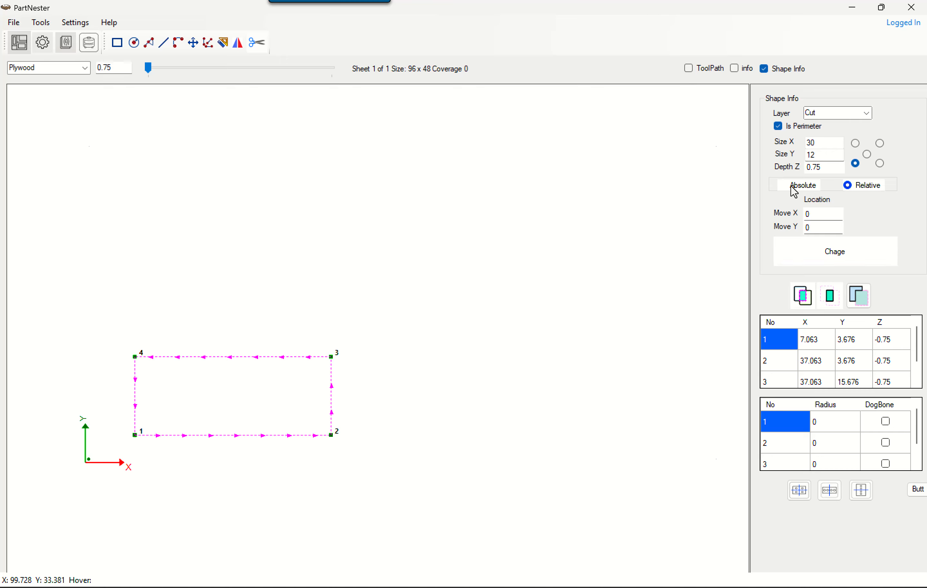
left_click(863, 189)
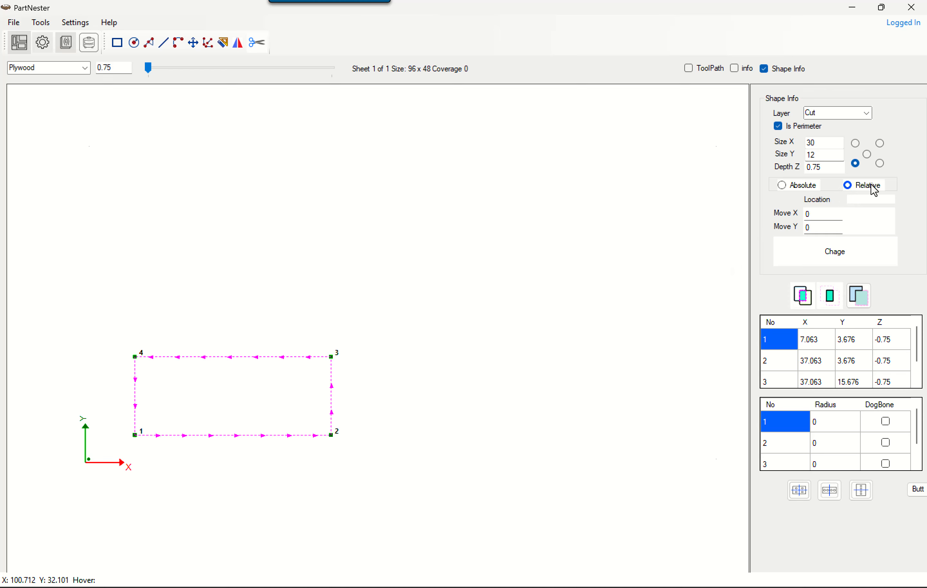
left_click(813, 217)
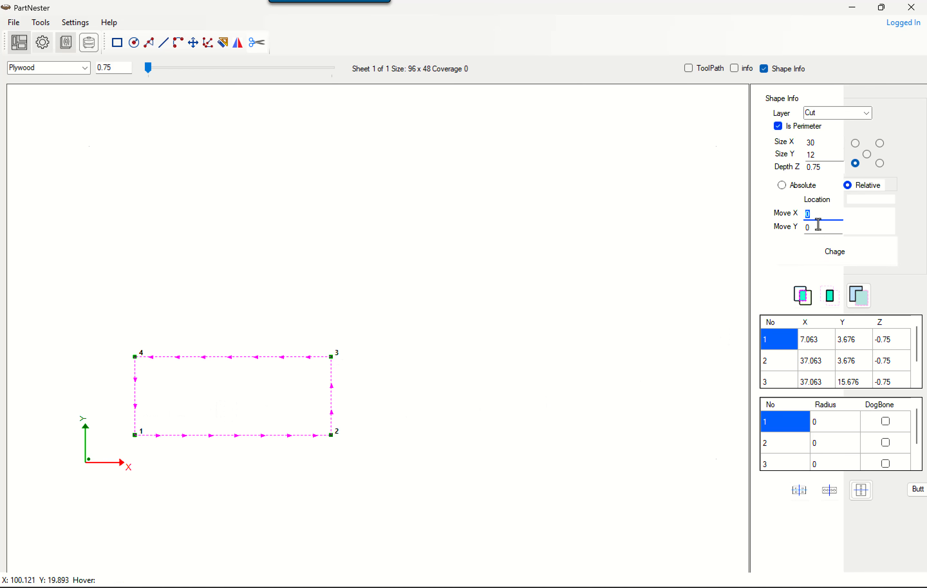
key("BackSpace")
type("12")
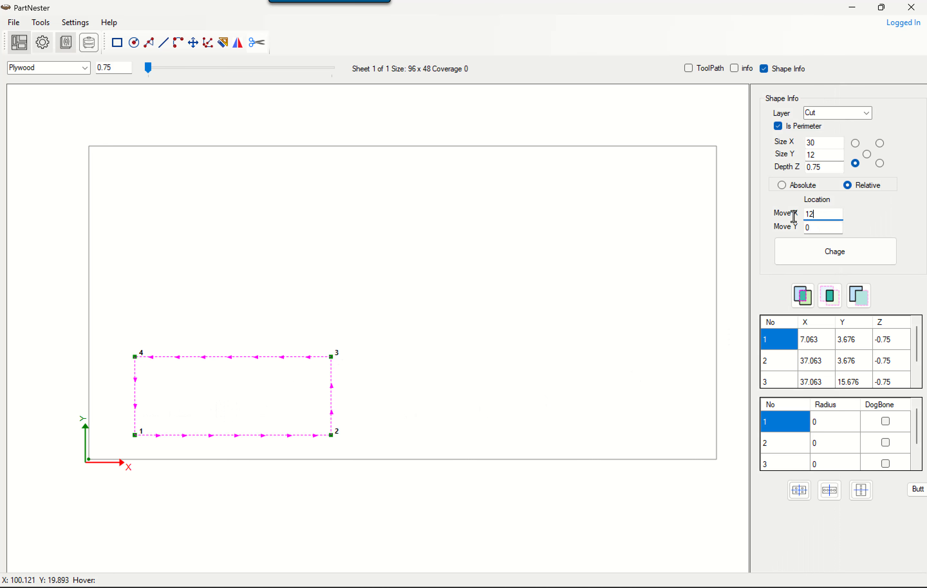
left_click(820, 255)
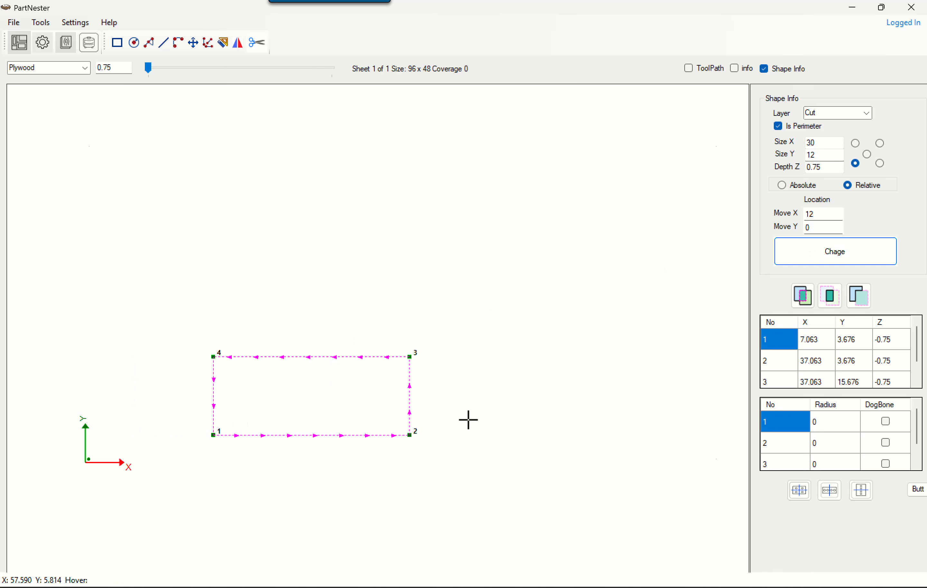
left_click(819, 217)
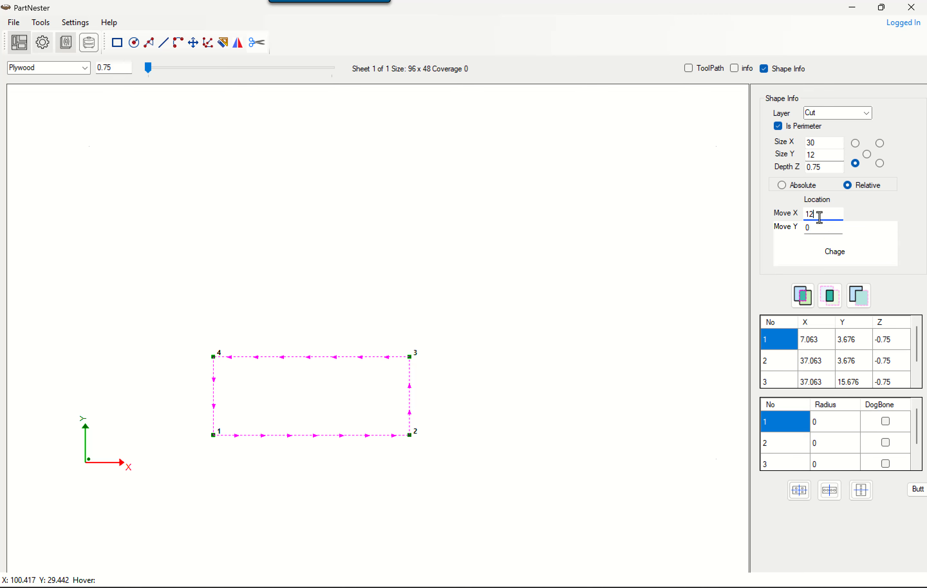
left_click(836, 253)
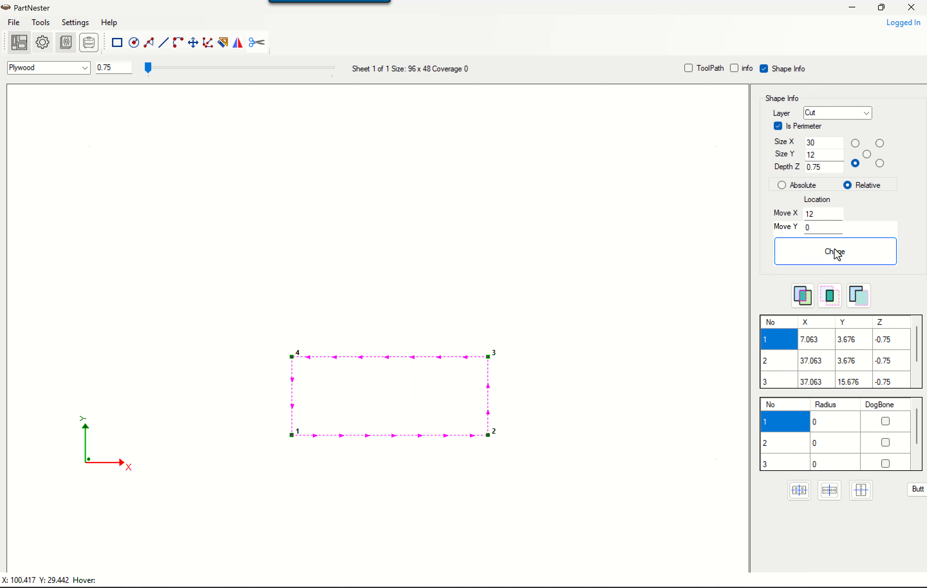
Step: Shift the rectangle back along X with a relative offset of -12
left_click(808, 215)
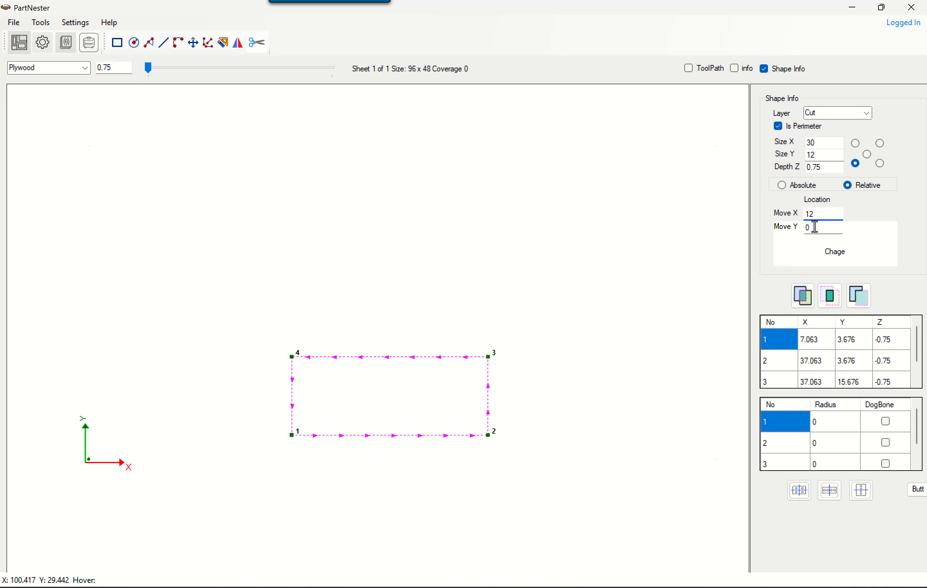
type("-")
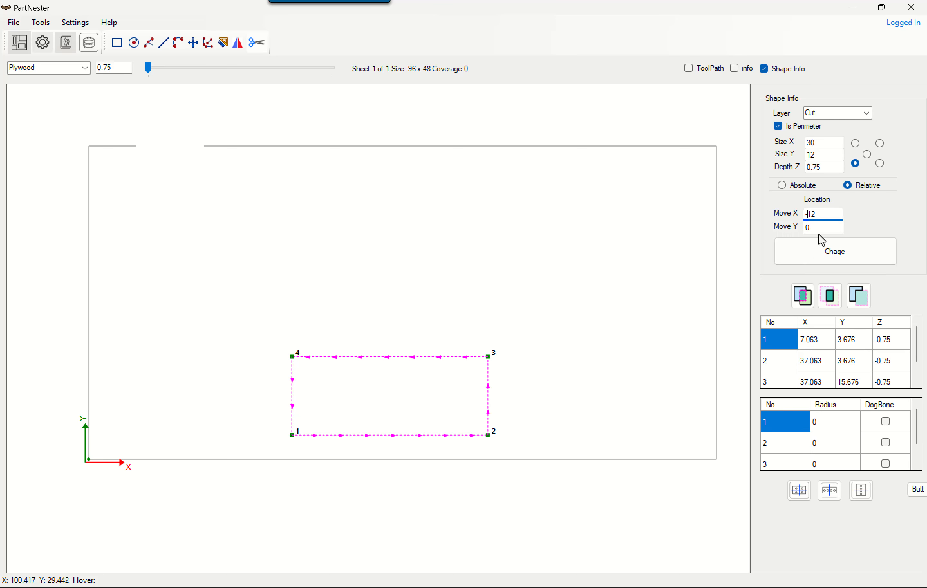
left_click(817, 254)
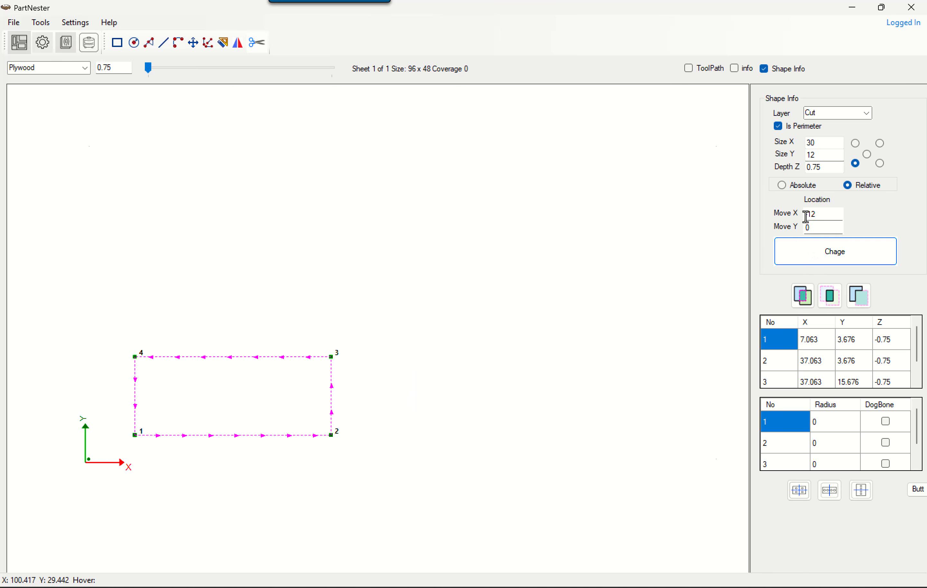
Step: Switch to absolute positioning and move the rectangle's lower-left corner to X 12, Y 30
left_click(782, 186)
left_click(487, 361)
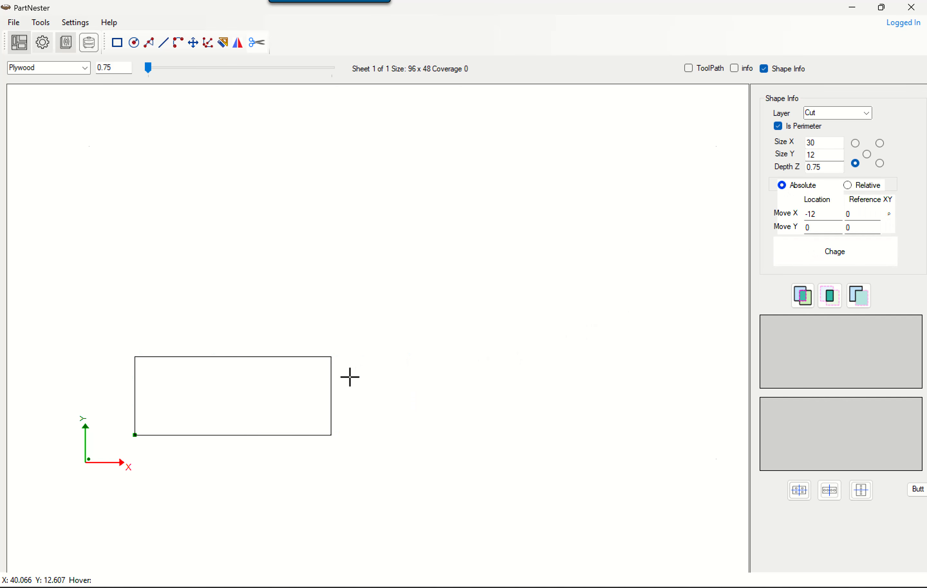
left_click(331, 377)
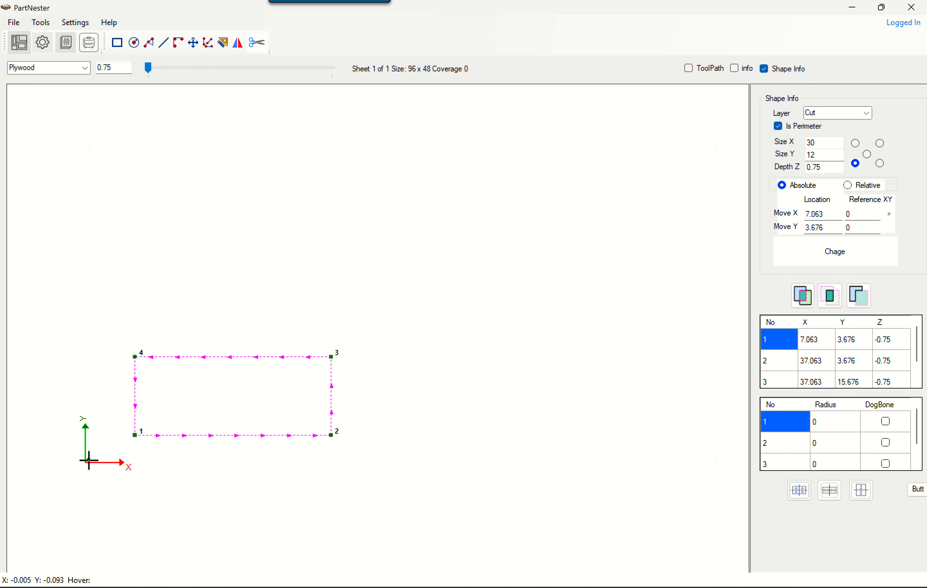
double_click(807, 215)
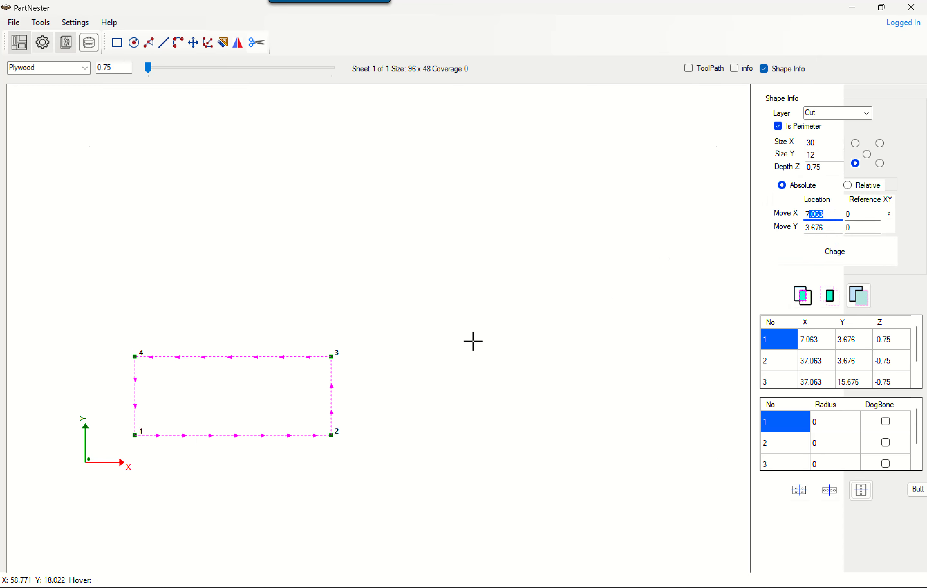
left_click_drag(828, 214, 787, 215)
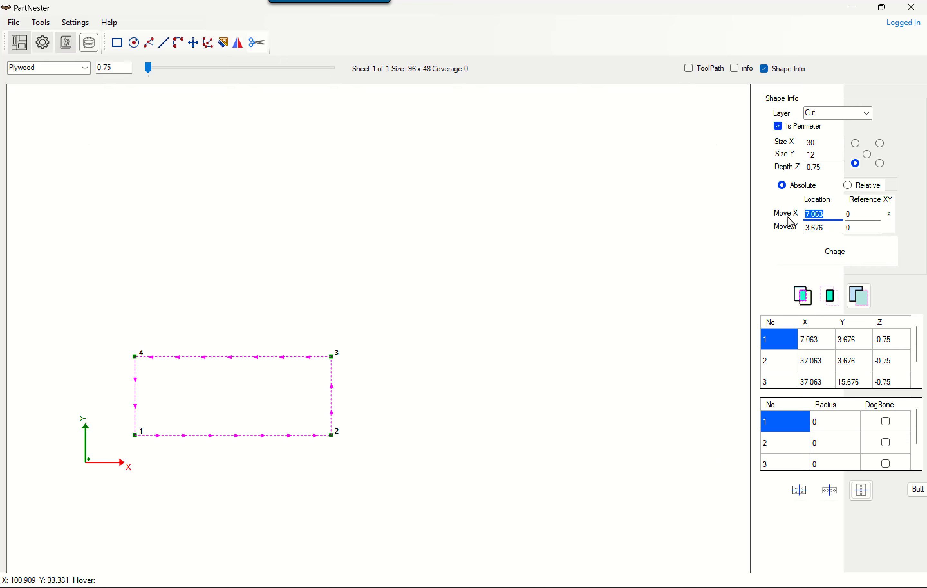
type("12")
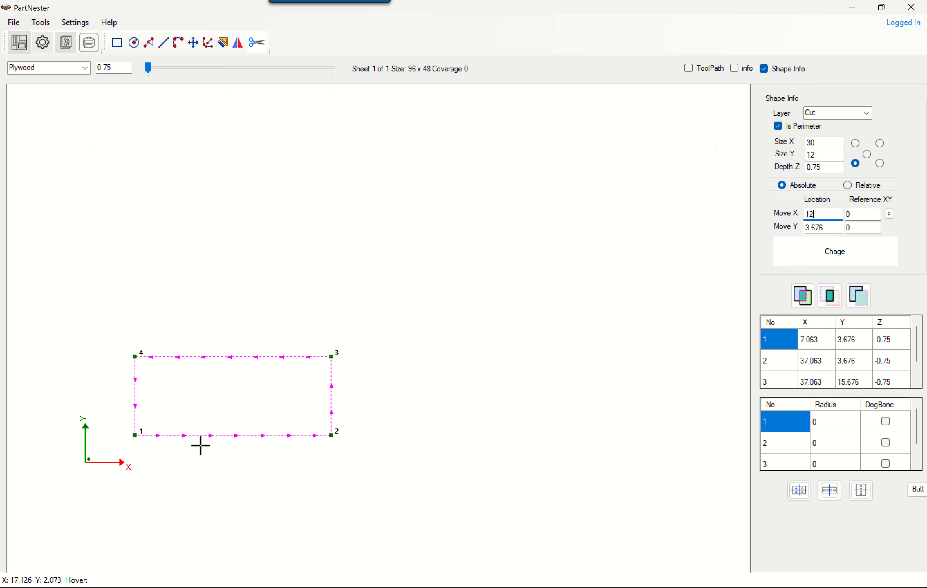
left_click_drag(830, 227, 799, 233)
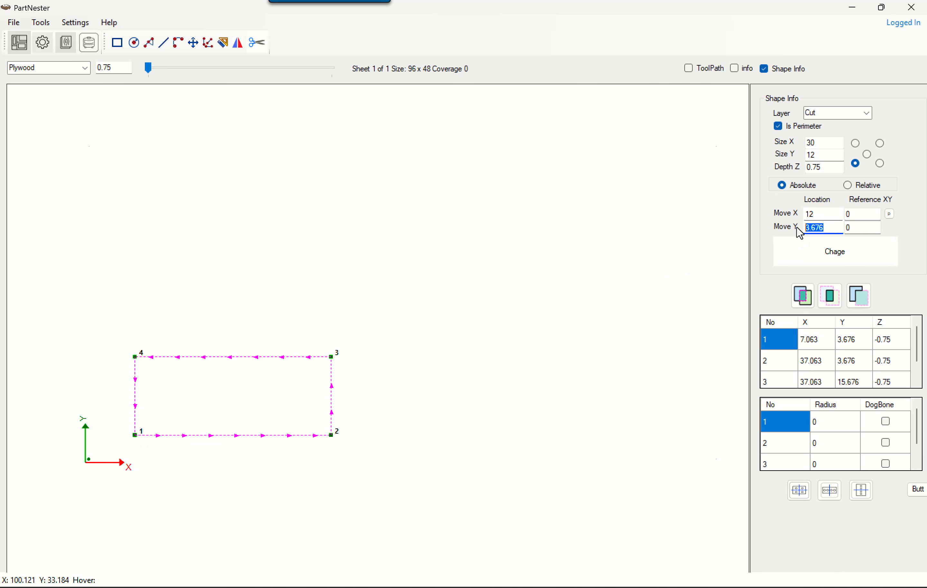
type("30")
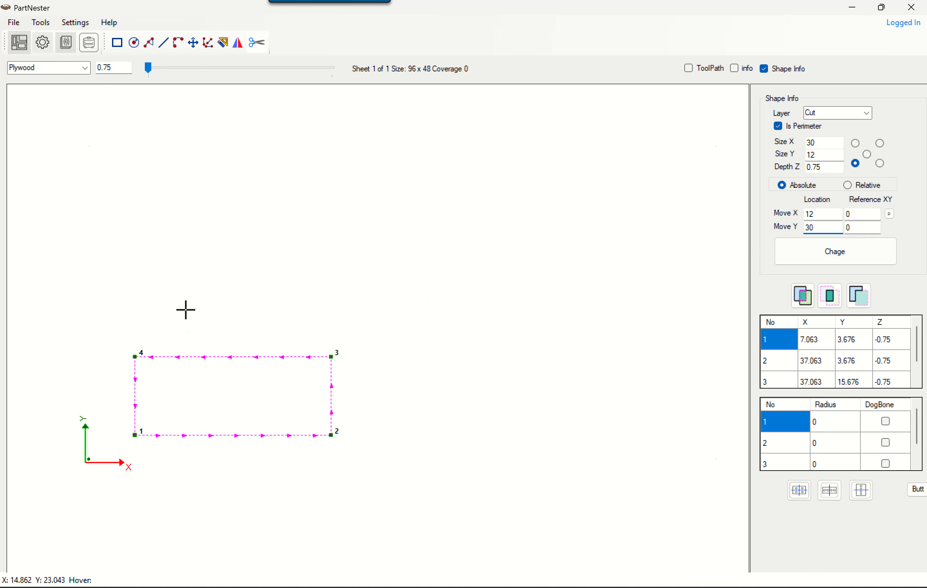
left_click(805, 254)
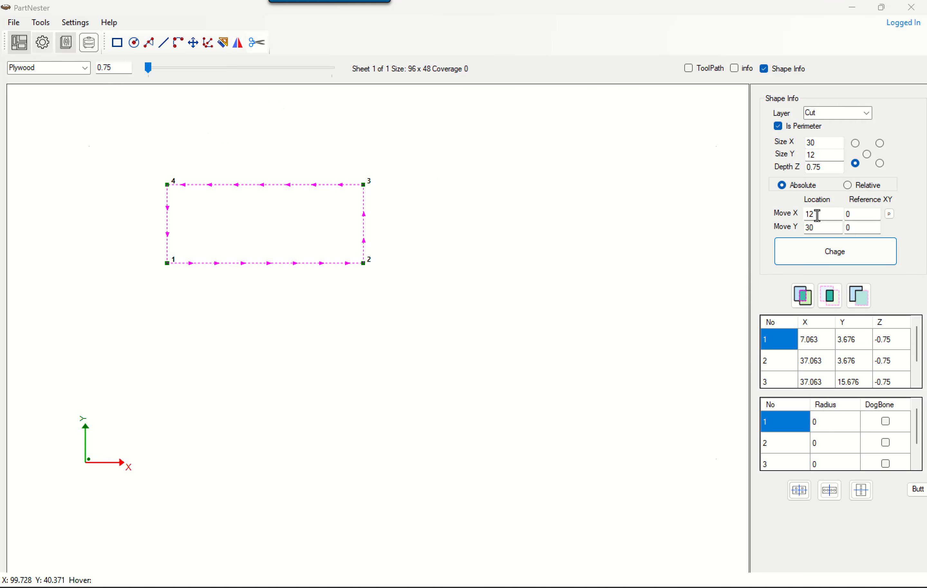
Step: Measure the distance from the sheet origin to the rectangle's corner 1 to check its position
mouse_move(817, 214)
left_mouse_down()
mouse_move(798, 217)
mouse_move(805, 228)
left_mouse_up()
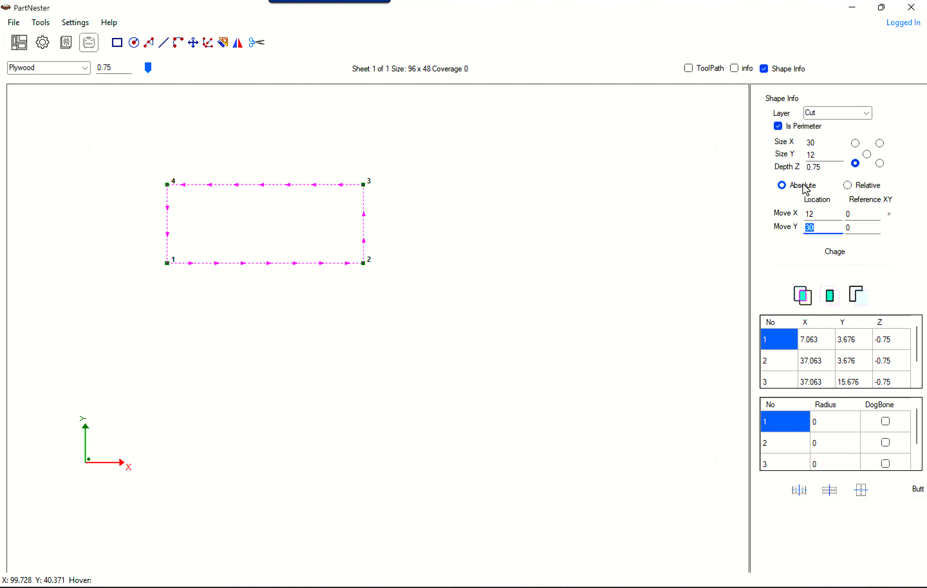
left_click(224, 43)
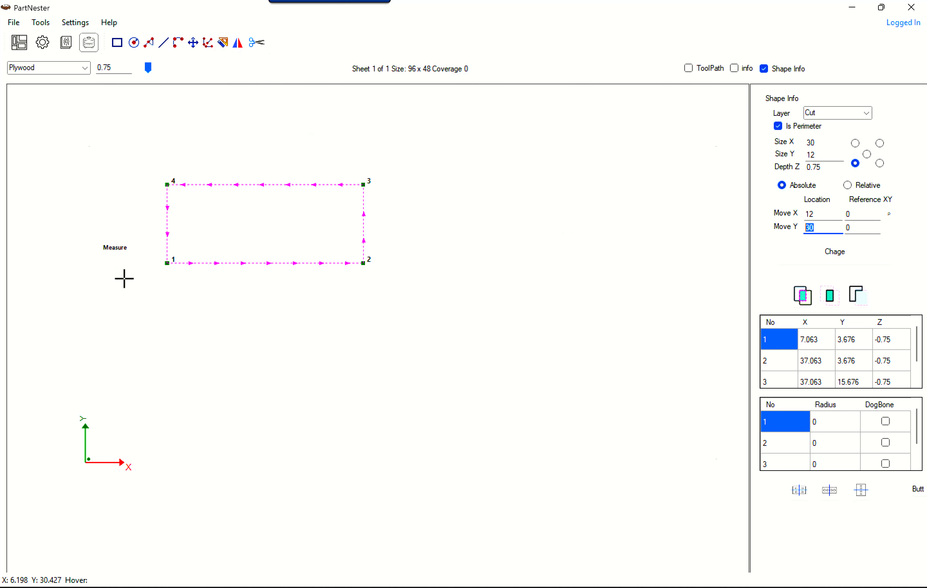
left_click(89, 460)
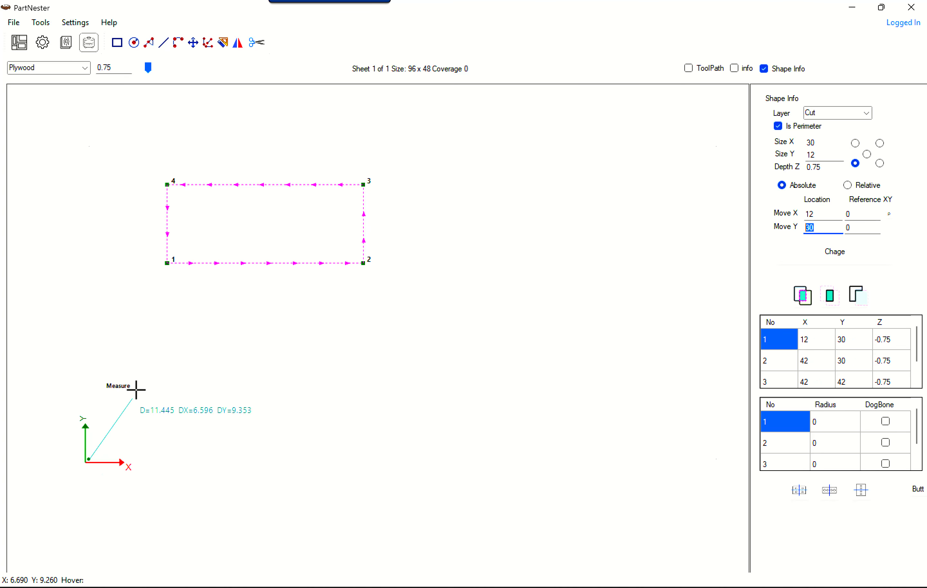
left_click(167, 263)
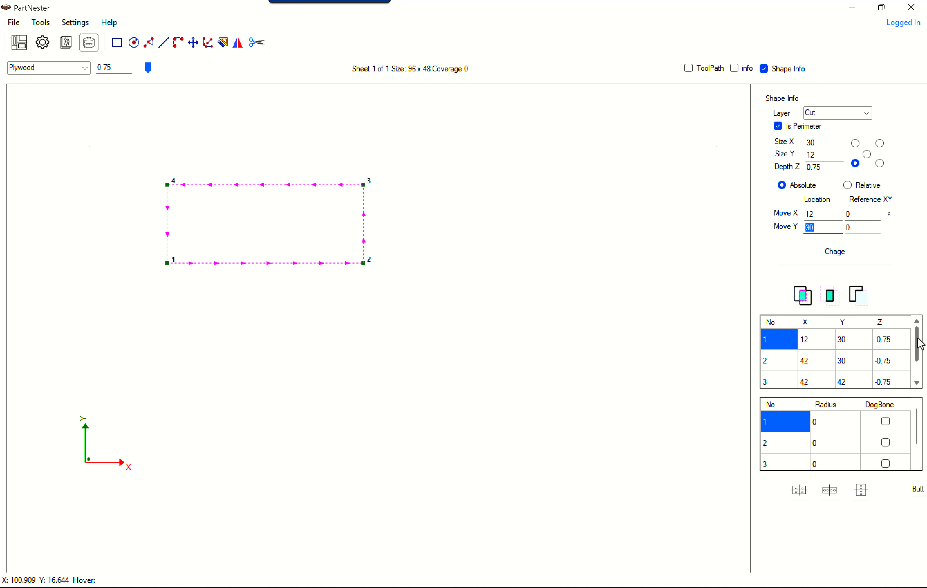
Step: Set the X coordinate of the rectangle's point 2 to 44
scroll(919, 356, "down", 1)
scroll(919, 360, "down", 1)
scroll(919, 350, "up", 2)
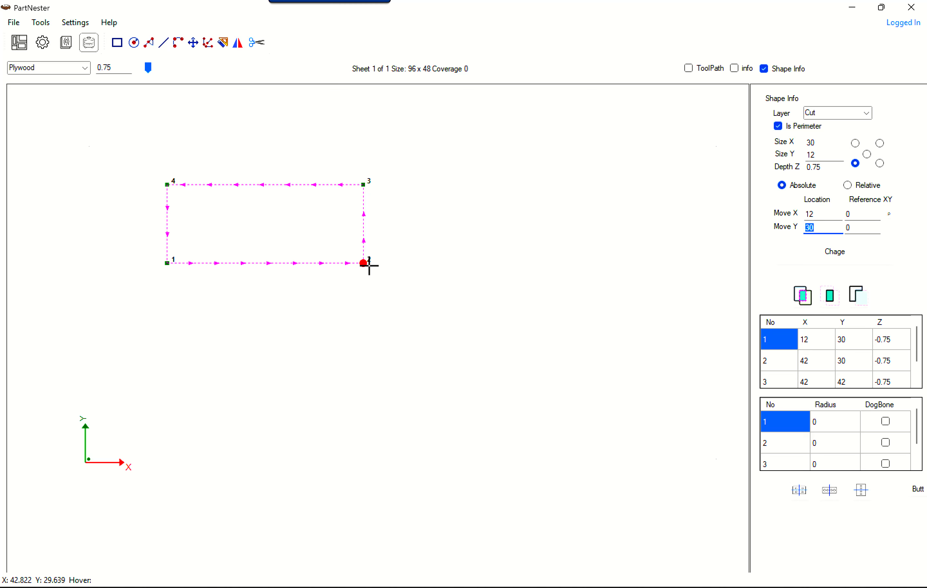
left_click(392, 285)
left_click(339, 262)
left_click(817, 361)
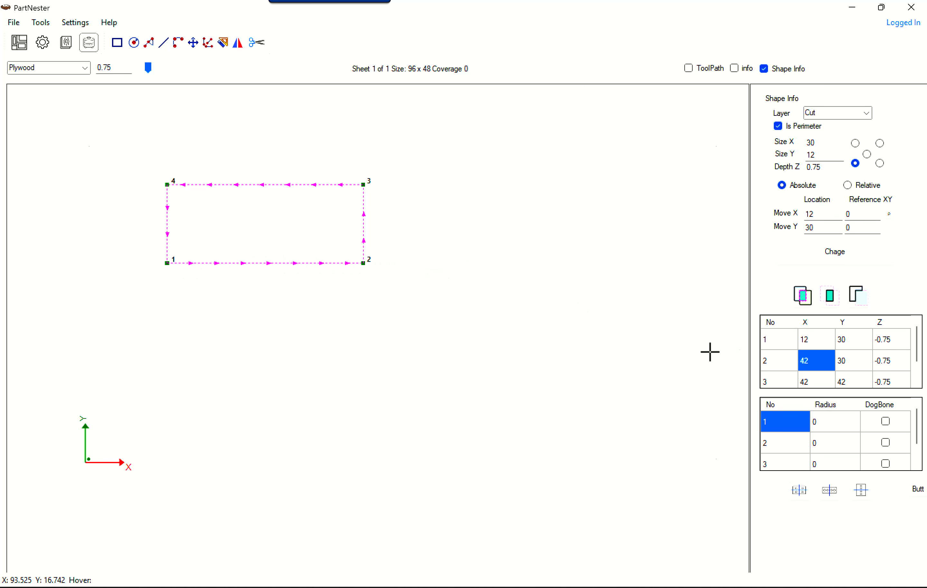
left_click(813, 359)
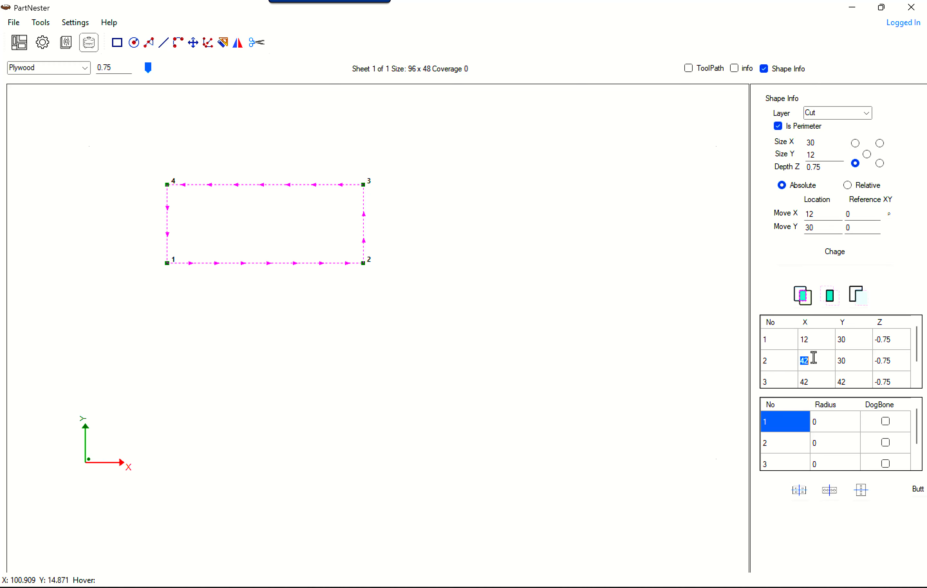
type("4")
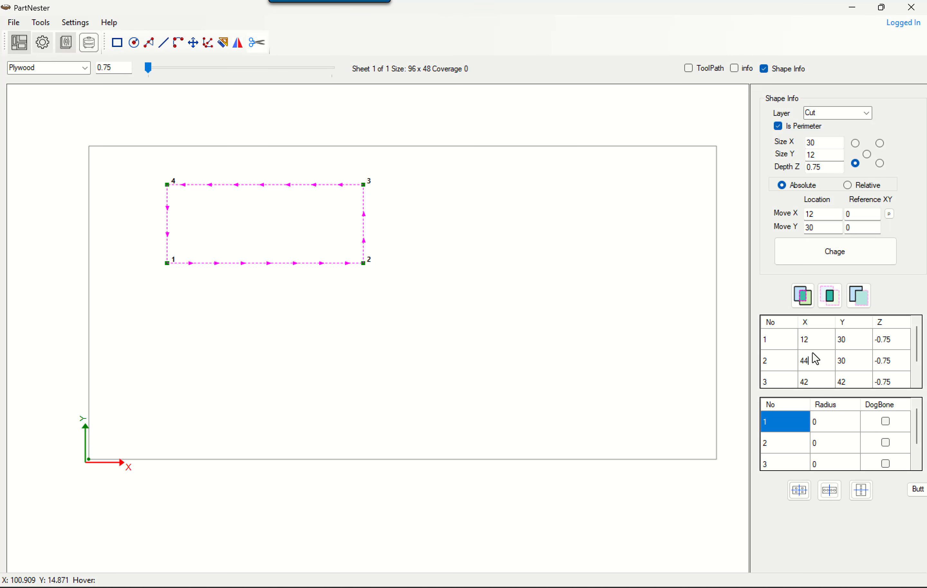
key("Return")
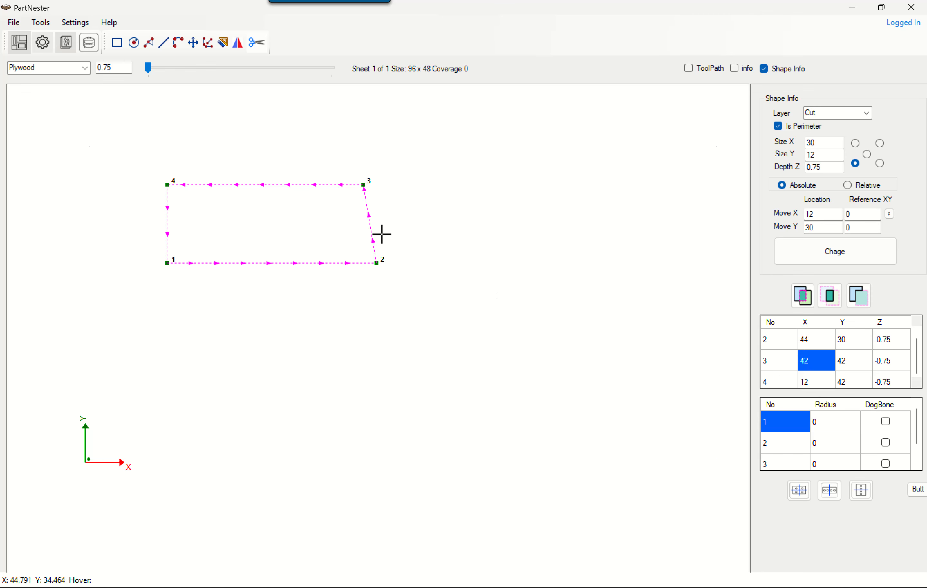
Step: Set the X coordinate of the rectangle's point 3 to 44
left_click(814, 361)
type("44")
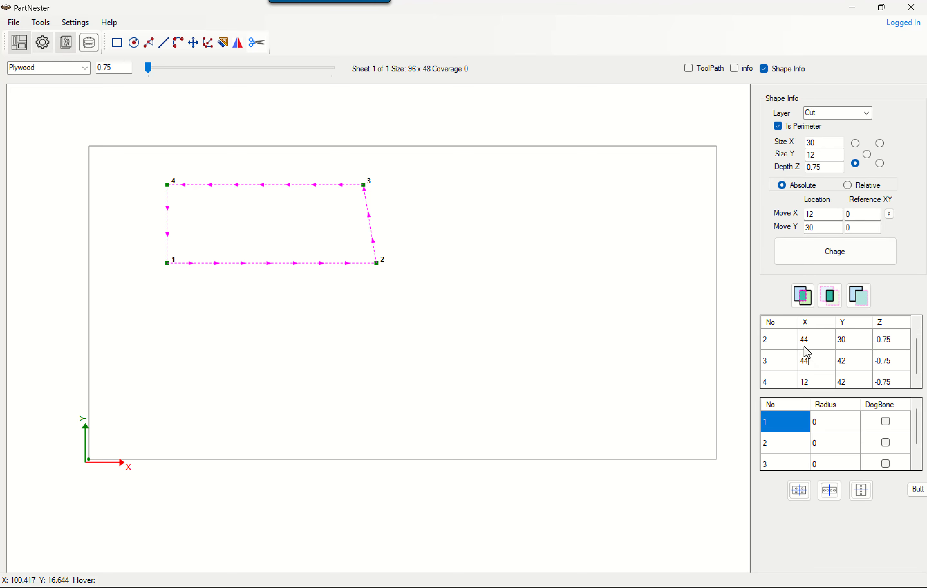
key("Return")
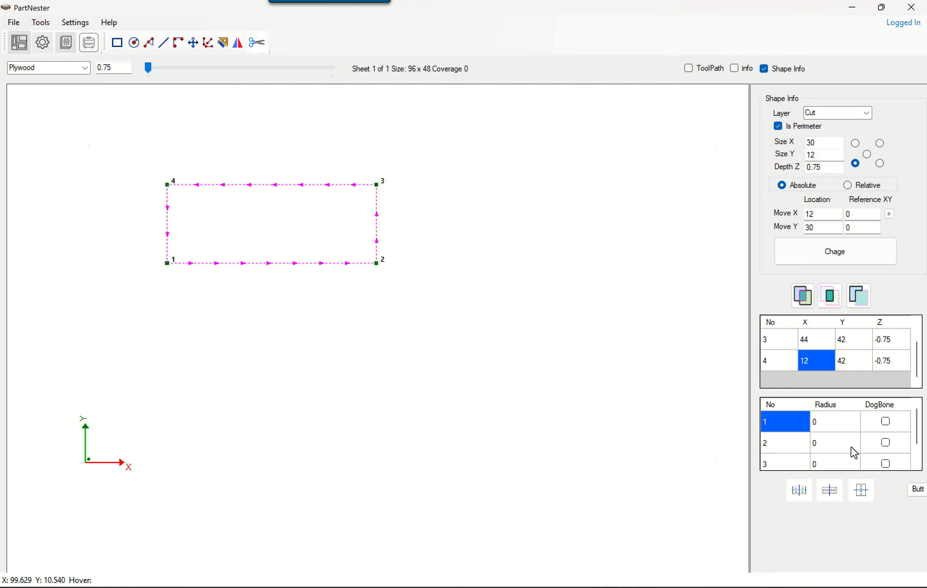
Step: Try a radius of 12 on the rectangle's side between points 2 and 3, and undo it
left_click(830, 445)
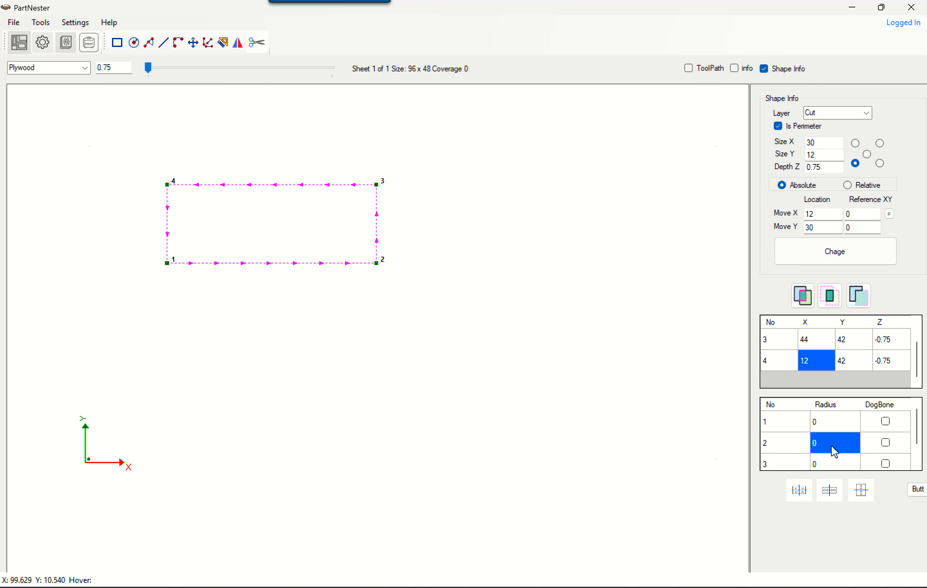
type("12")
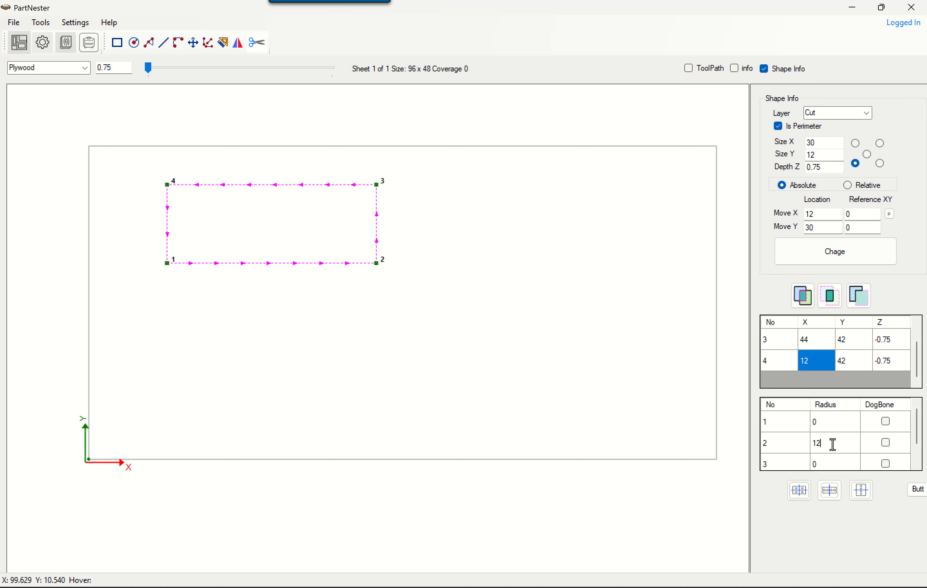
key("Return")
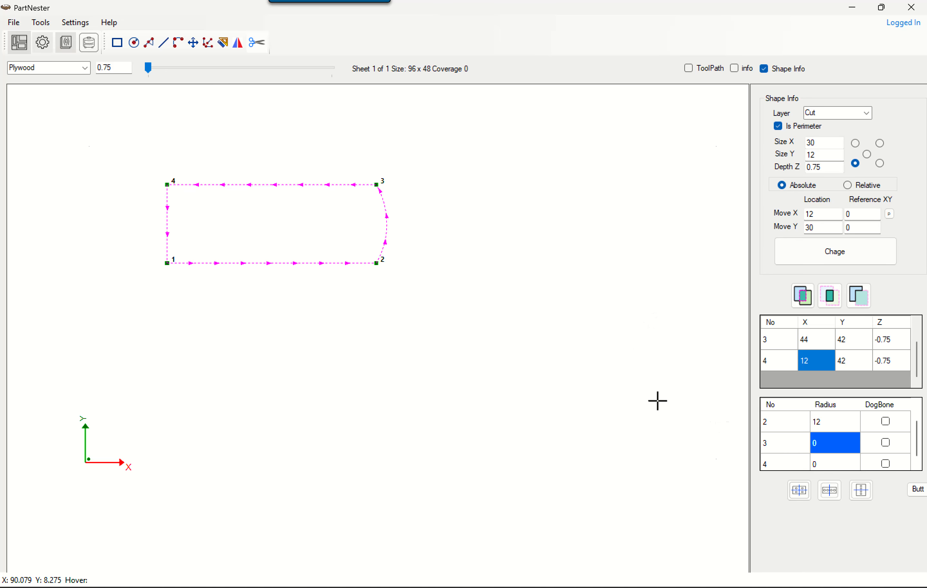
left_click(569, 393)
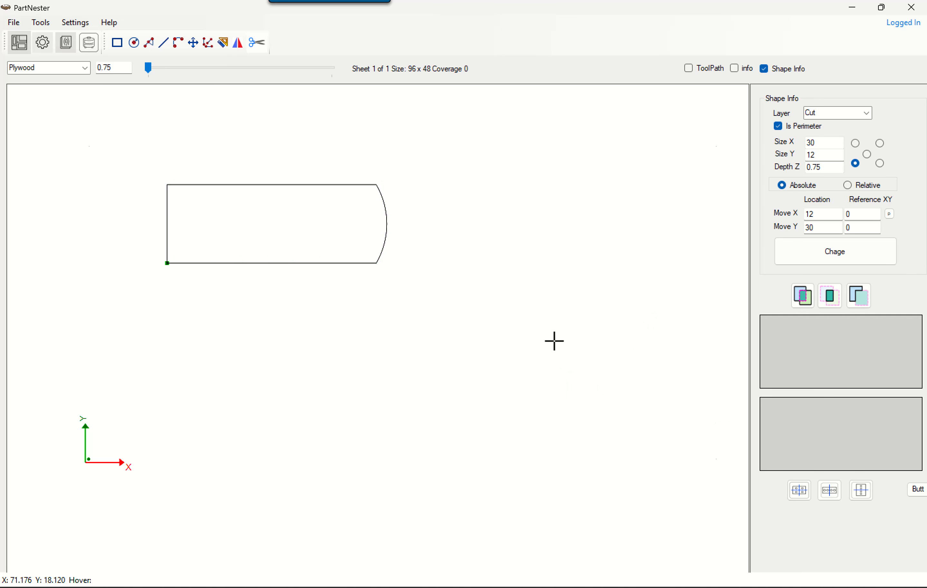
key("ctrl+z")
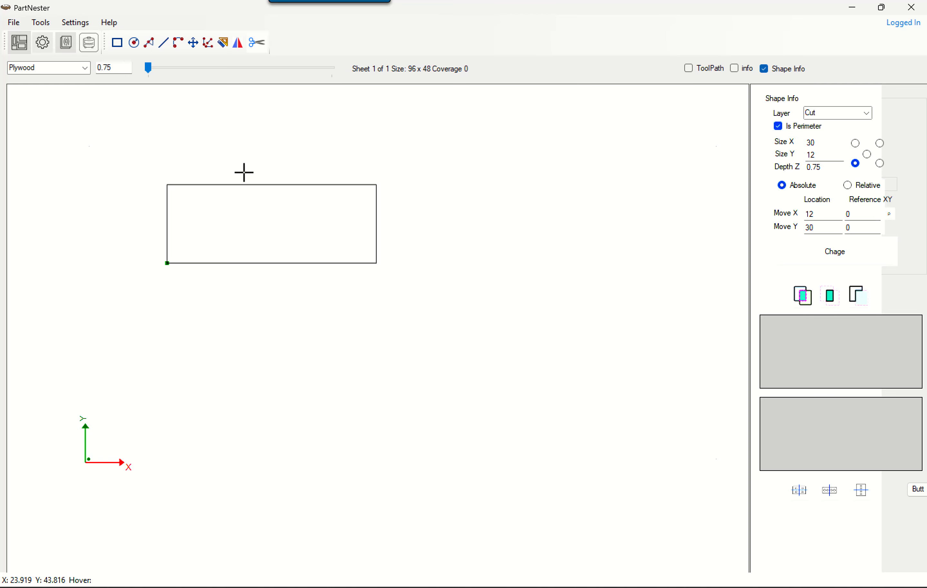
Step: Show the part info and select the Default part to see which shapes belong to it
left_click(134, 45)
left_click(733, 69)
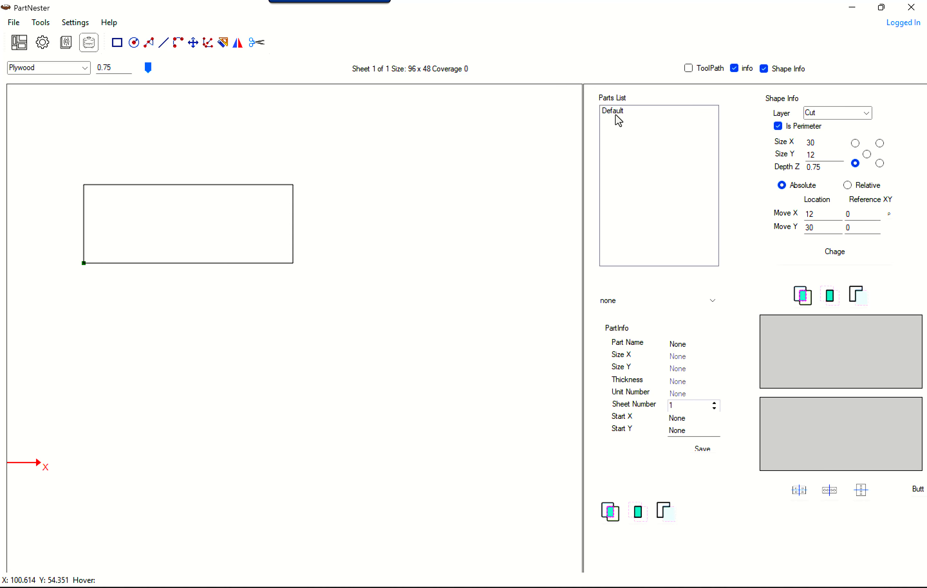
left_click(614, 111)
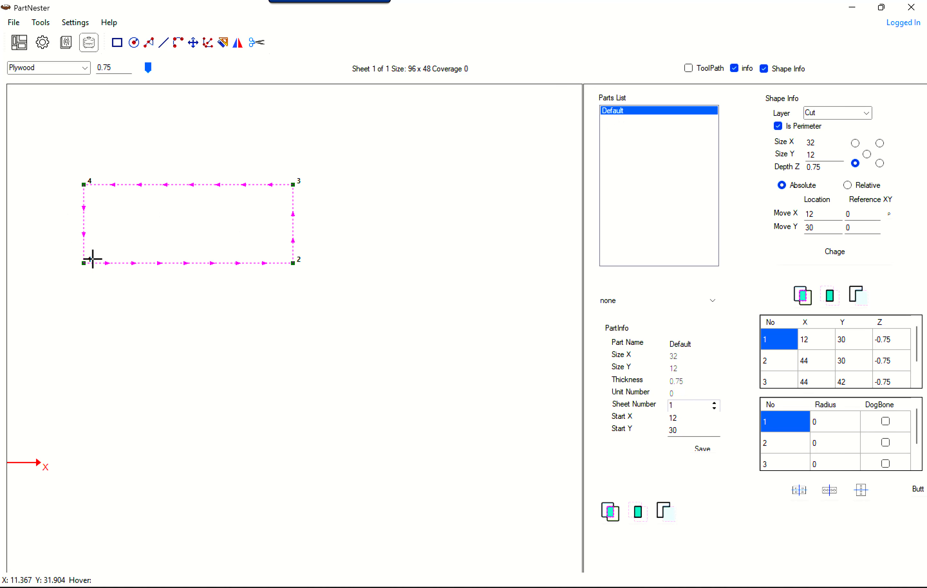
left_click(237, 236)
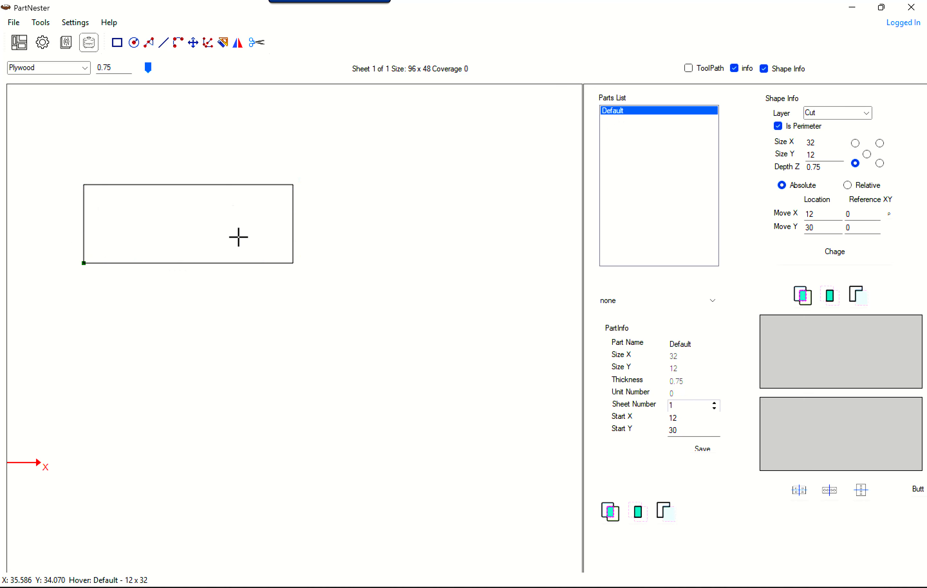
Step: Draw a narrow rectangle about 26.8 by 1.5 inside the part near its lower edge, and check that it belongs to the Default part
left_click(120, 48)
left_click_drag(101, 251, 276, 242)
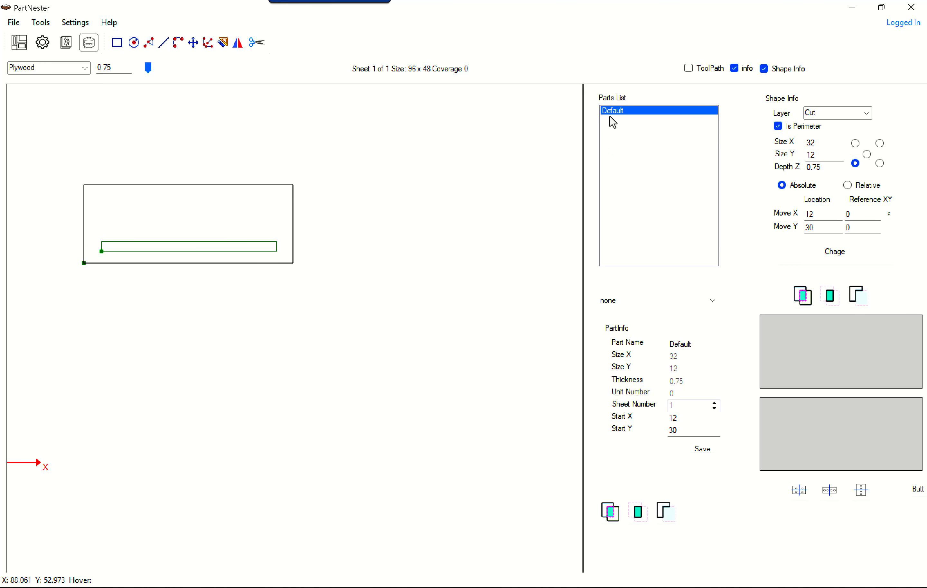
left_click(620, 111)
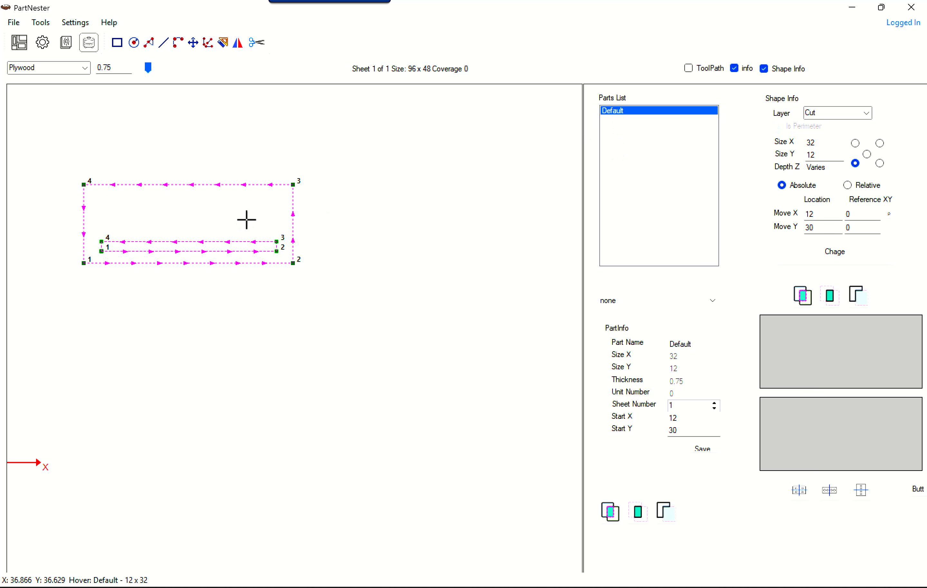
left_click(734, 69)
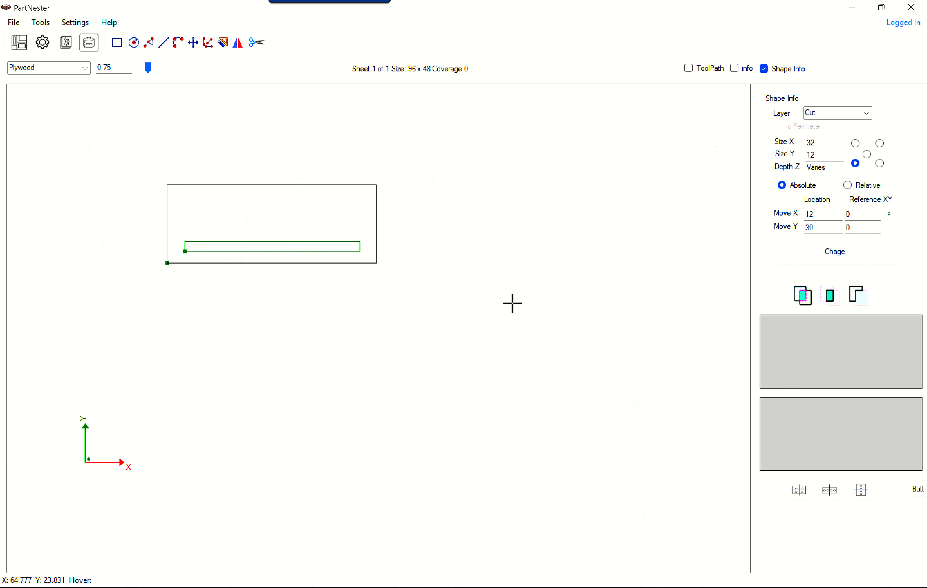
Step: Select the narrow inner rectangle and measure the outer rectangle's lower edge from corner to corner
left_click(198, 251)
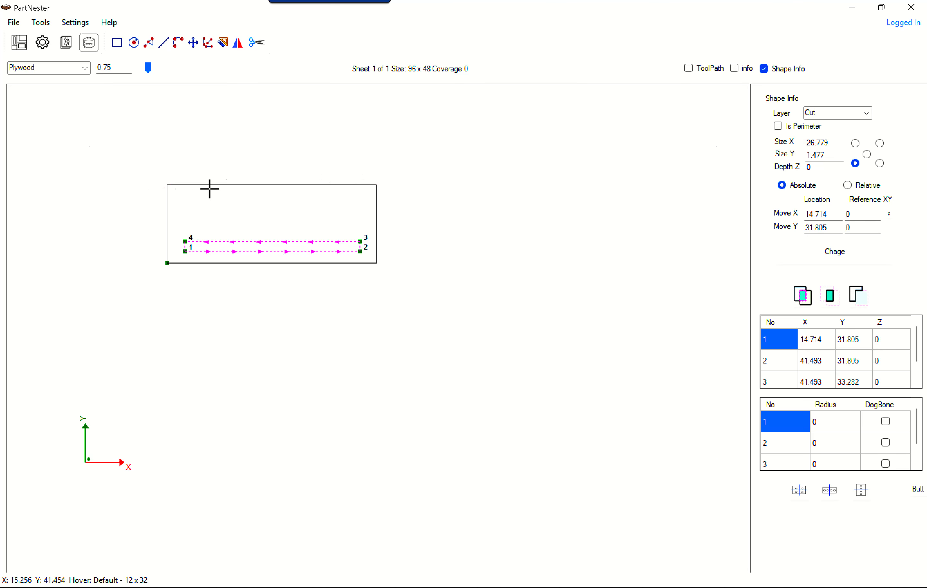
left_click(223, 44)
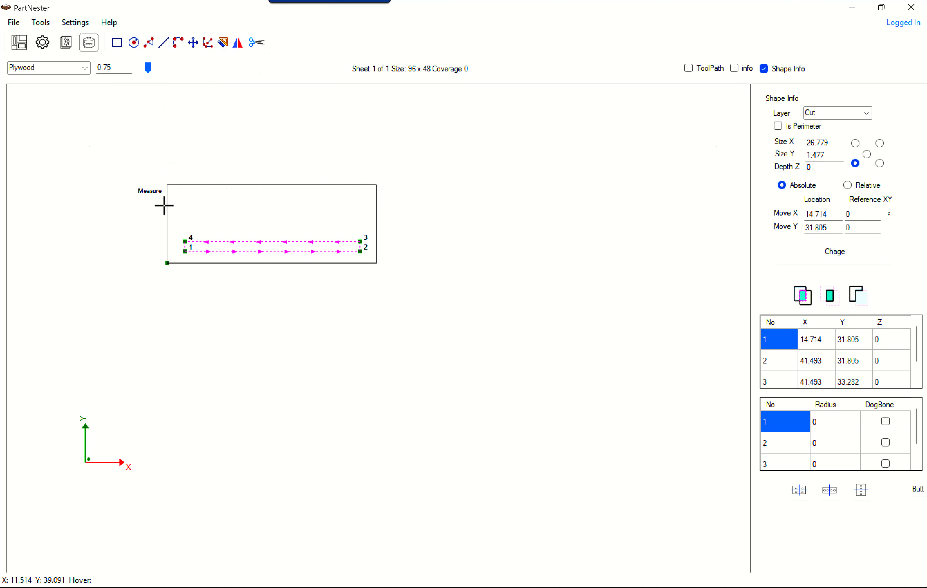
left_click(167, 263)
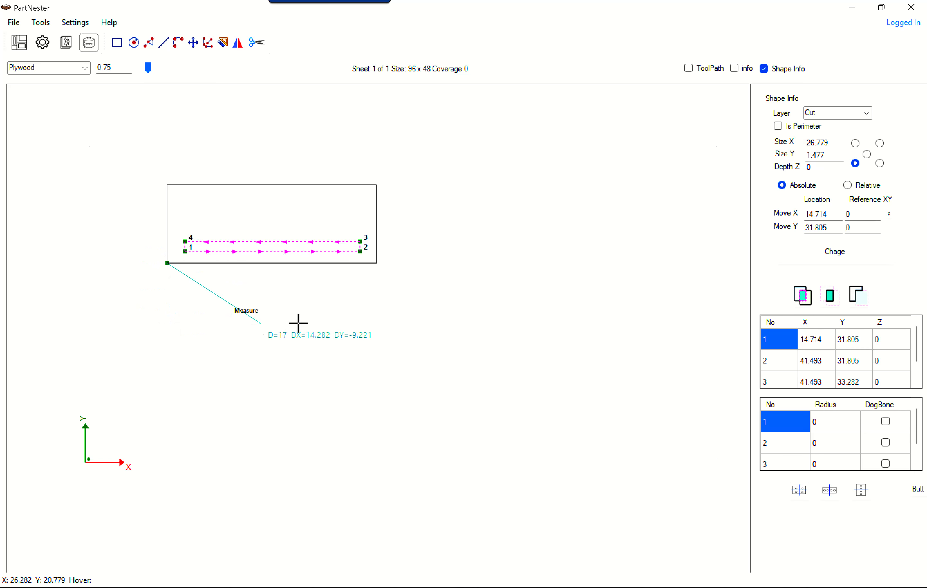
left_click(378, 262)
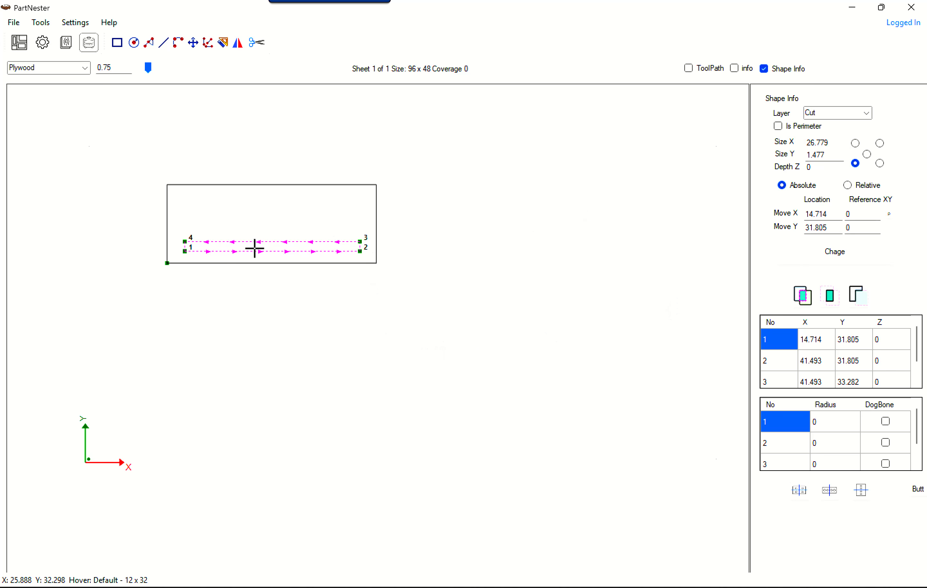
Step: Set the inner rectangle's Size X to the measured distance of 32
left_click_drag(832, 145, 772, 147)
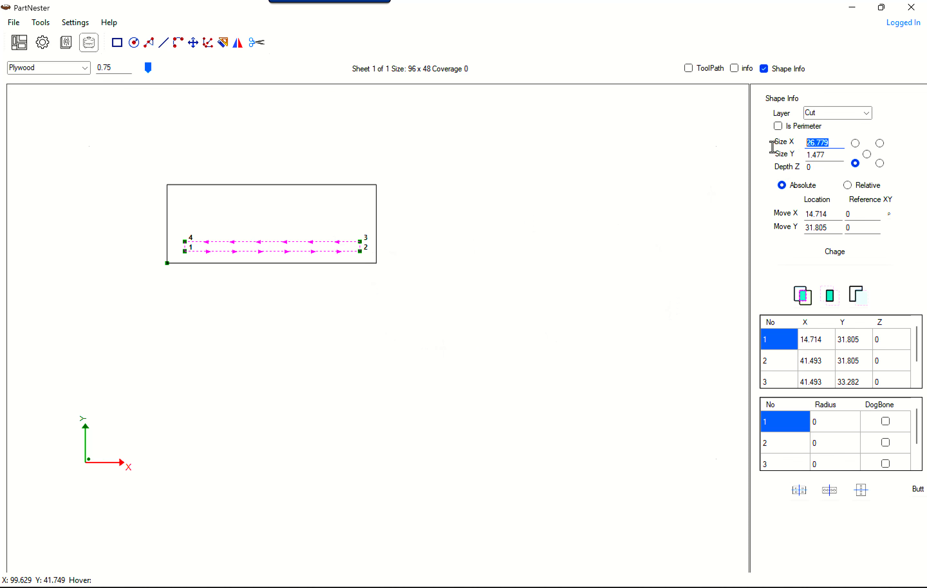
key("BackSpace")
right_click(812, 142)
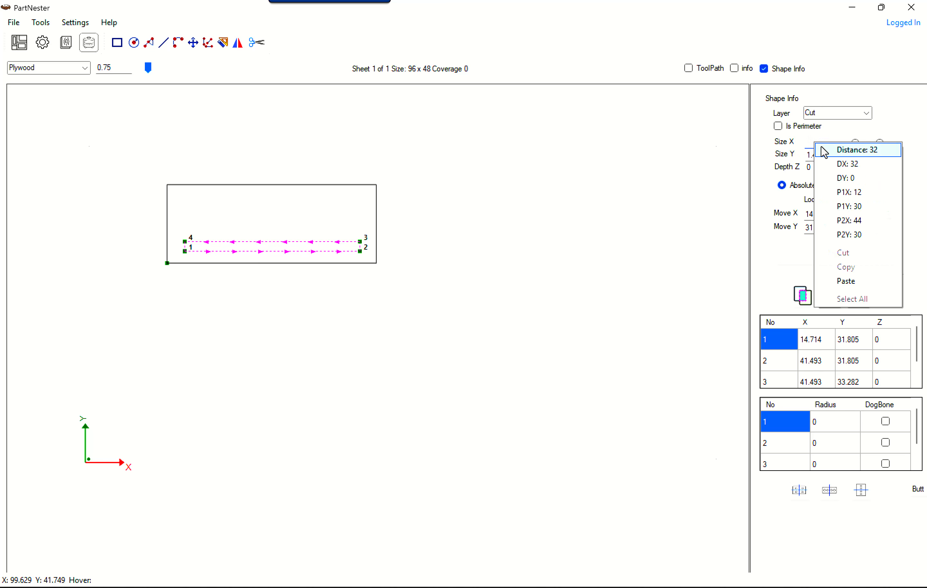
left_click(857, 151)
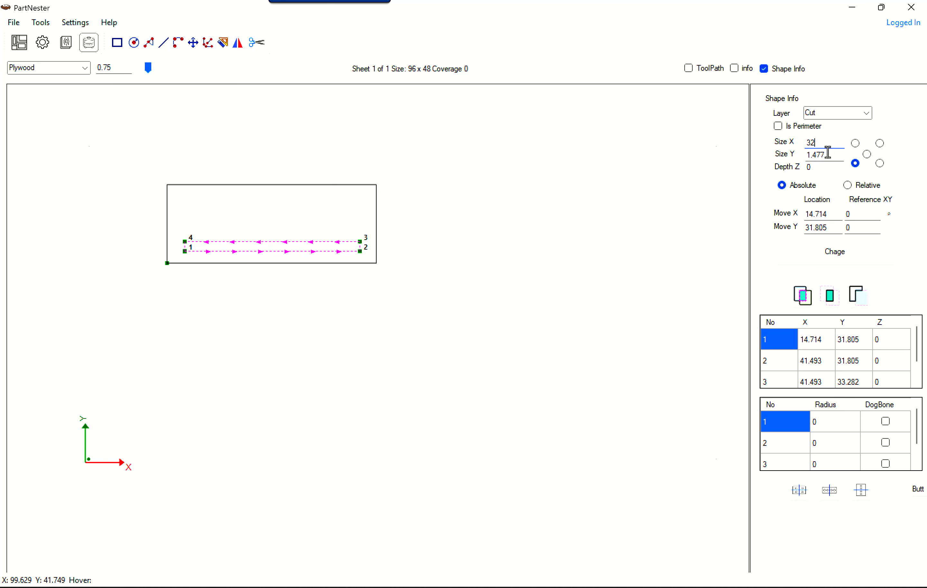
Step: Set the inner rectangle's Size Y to 0.75 and its Depth Z to 0.375
key("Tab")
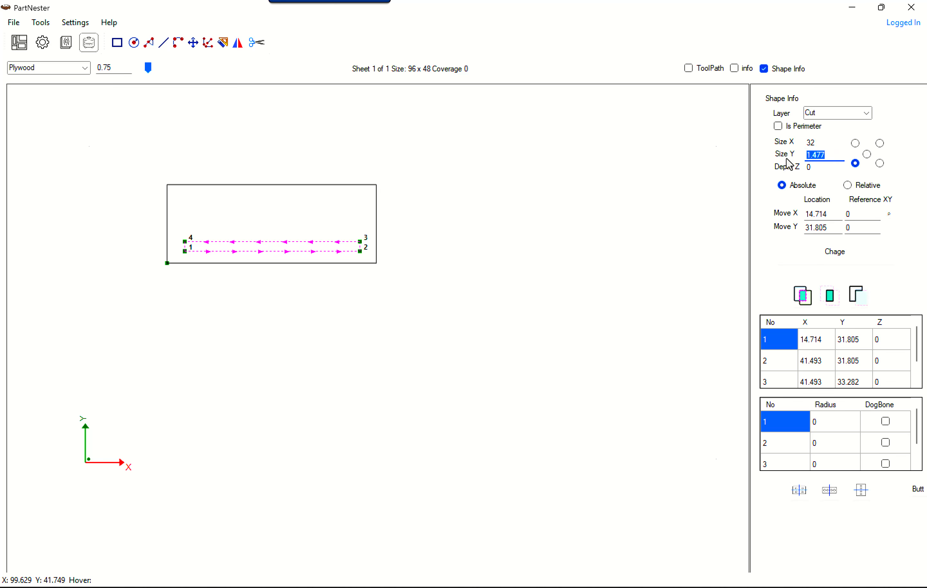
type(".75")
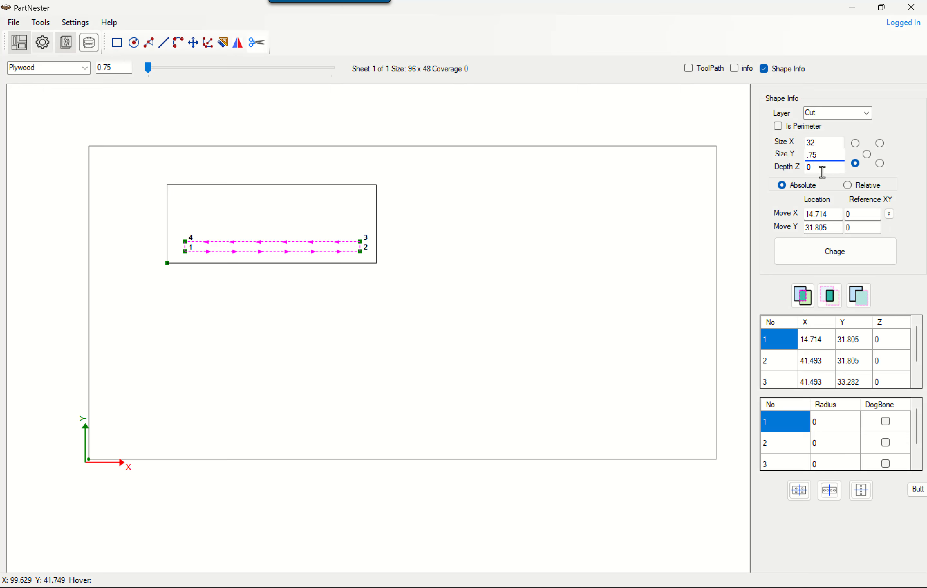
key("Tab")
left_click(831, 155)
left_click(826, 171)
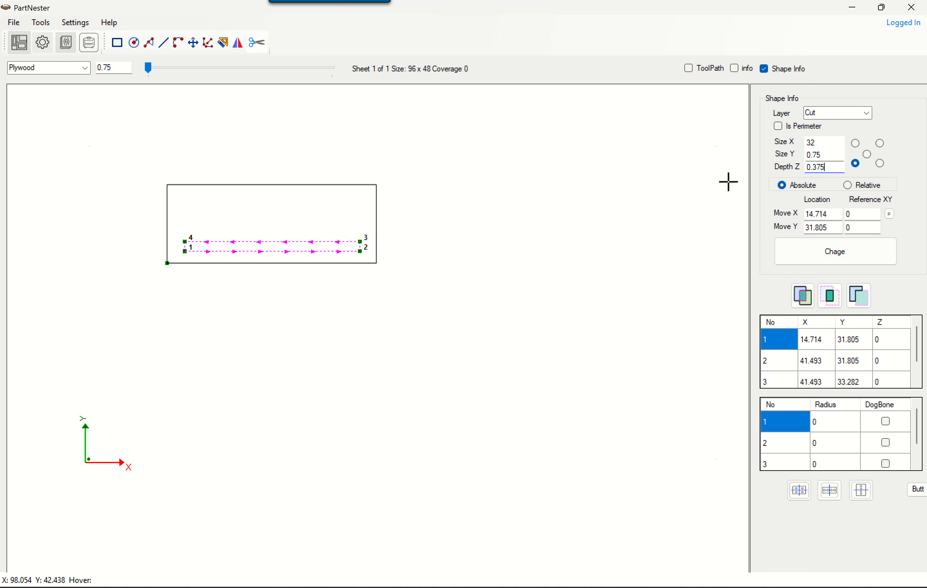
Step: Assign the inner rectangle to the Inside layer and apply the size, depth and layer changes
left_click(847, 116)
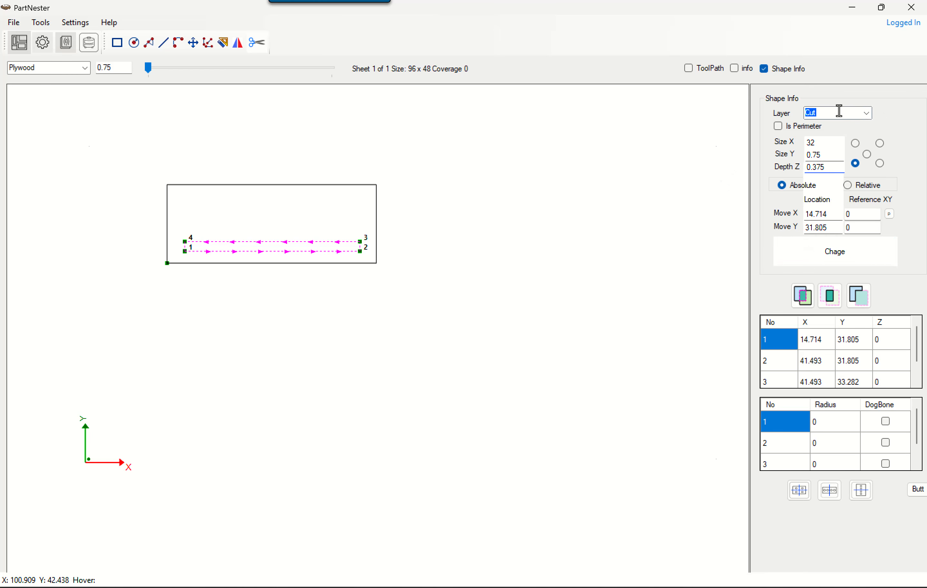
type("Inside")
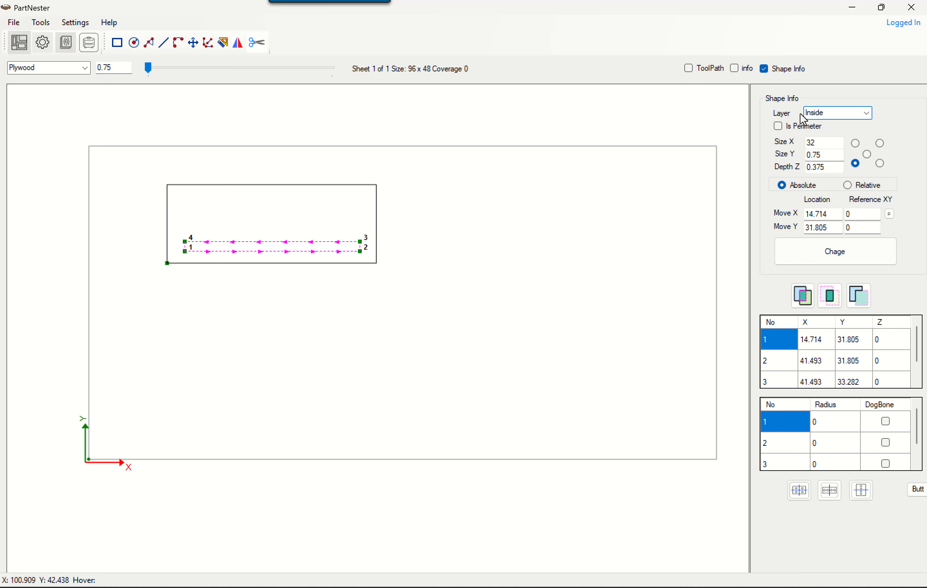
left_click(845, 255)
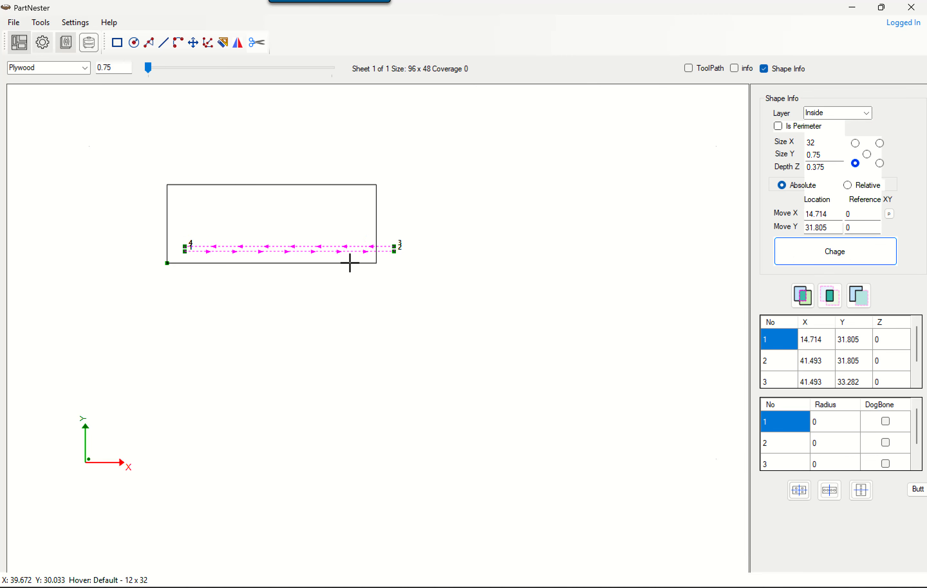
Step: Pick the outer rectangle's lower-left corner as the XY reference point at 12, 30
scroll(179, 250, "up", 2)
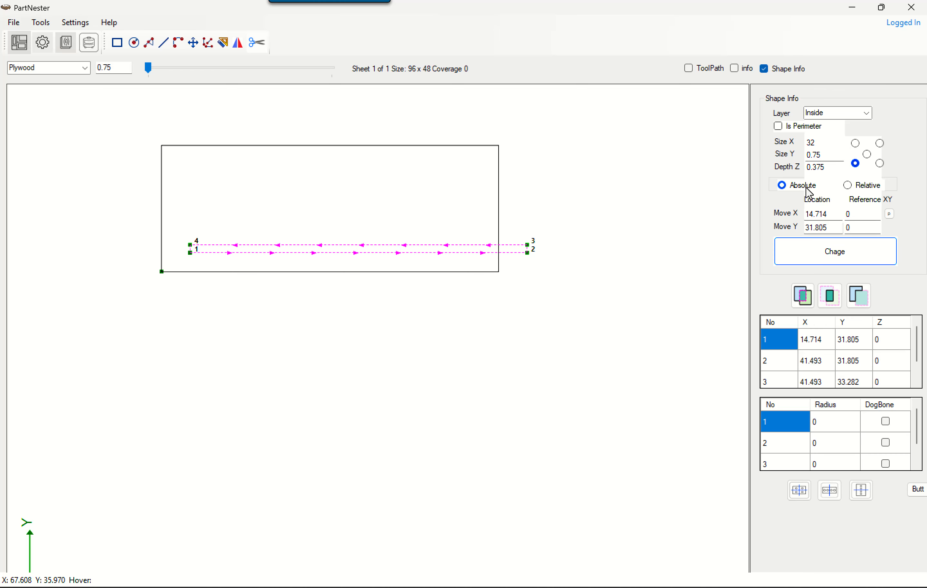
left_click(890, 214)
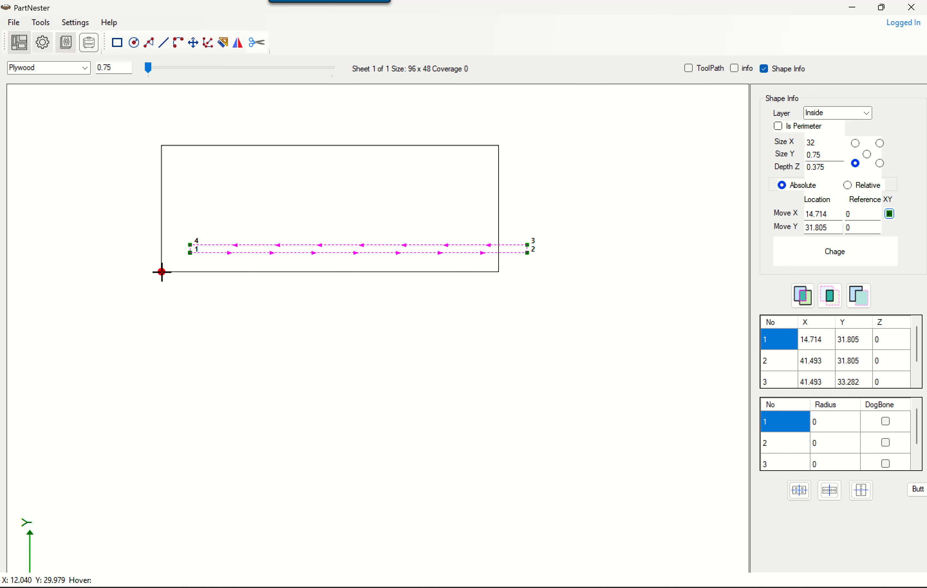
left_click(161, 272)
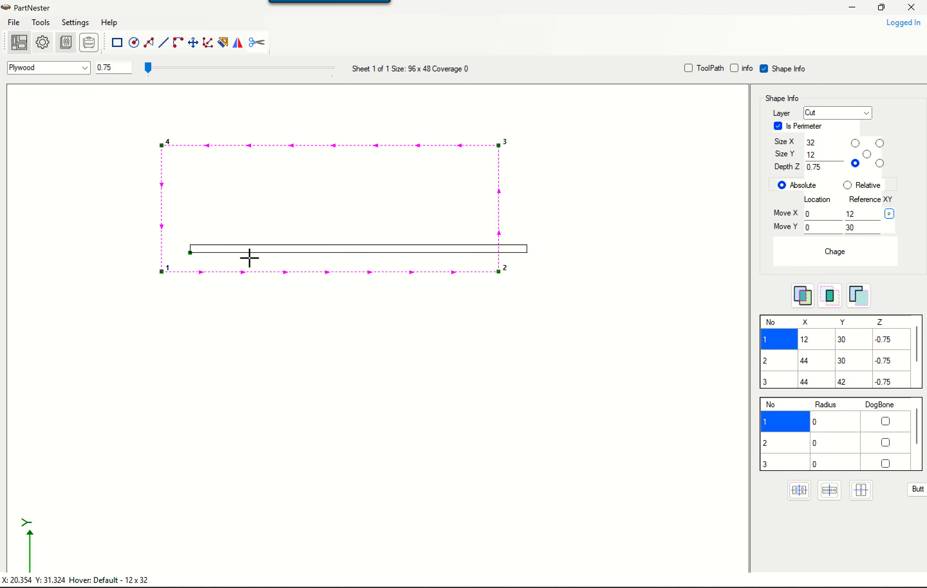
left_click(863, 214)
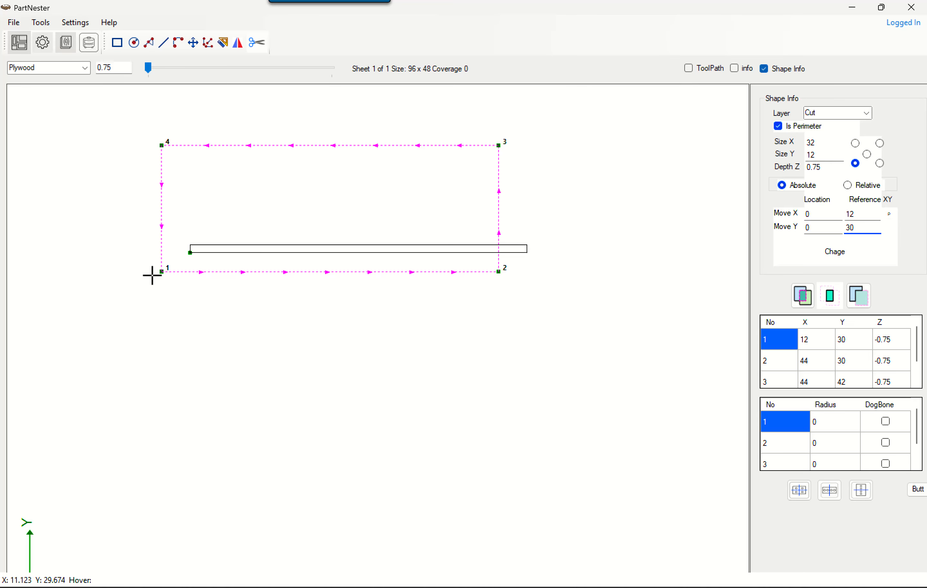
Step: Position the long inner rectangle at X 0 and Y 0.75 from the 12, 30 reference point and check its corner alignment
left_click(214, 252)
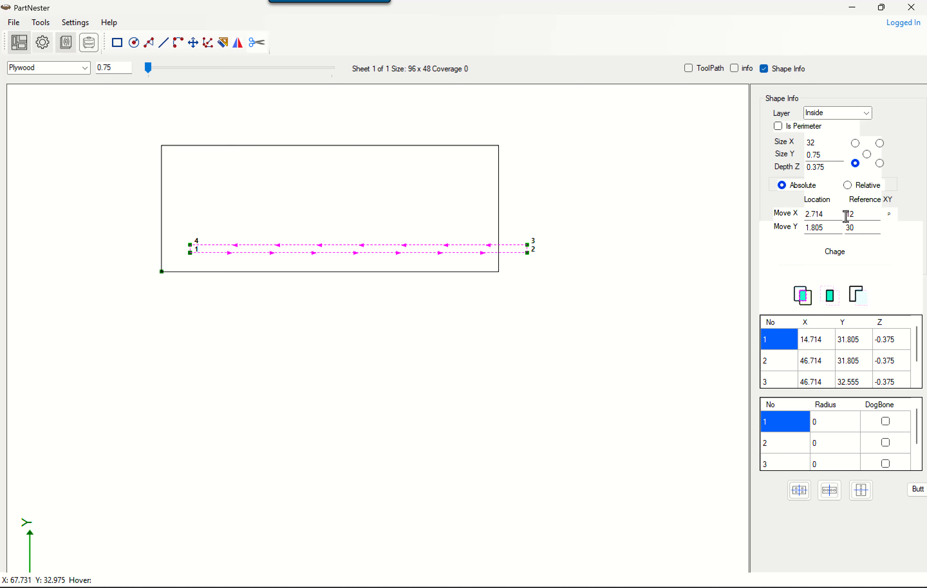
double_click(830, 215)
type("0")
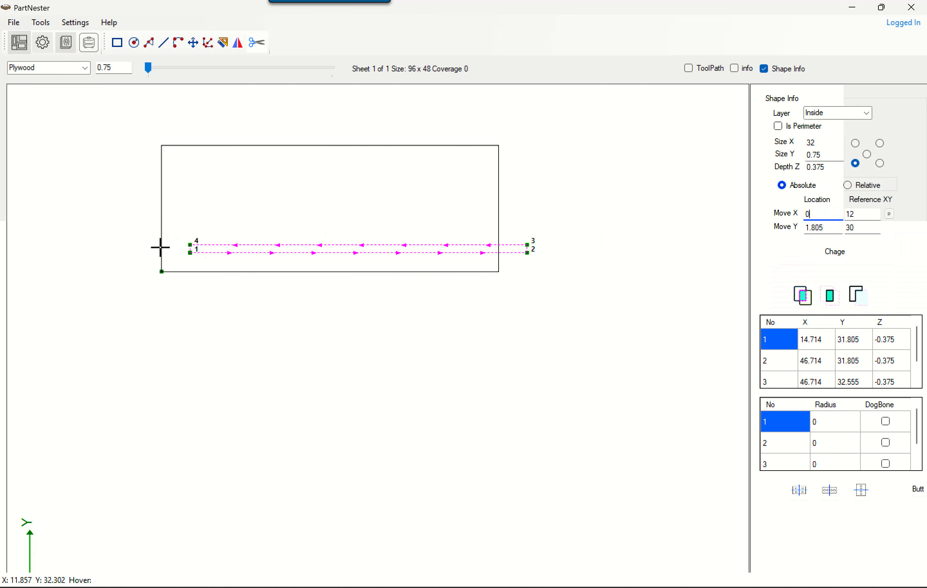
double_click(813, 227)
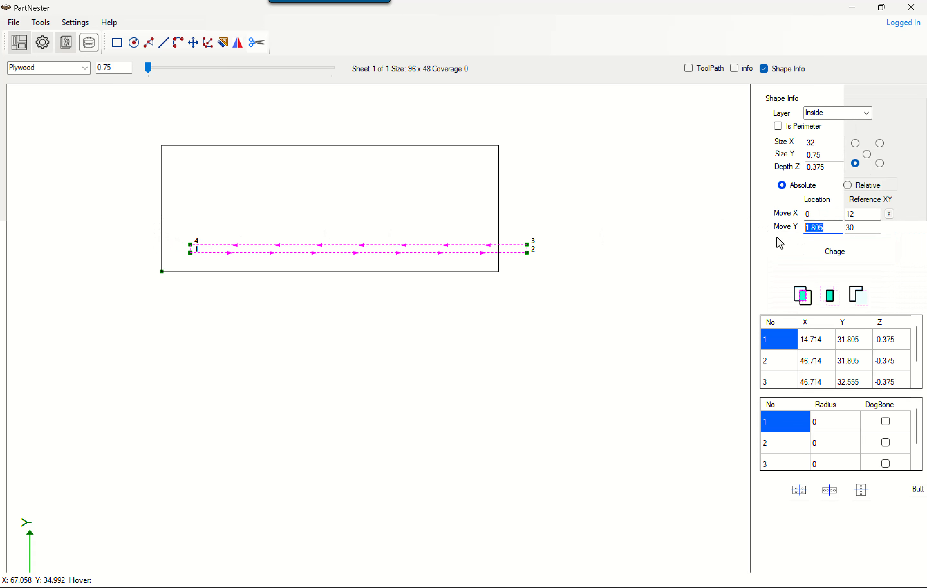
type(".75")
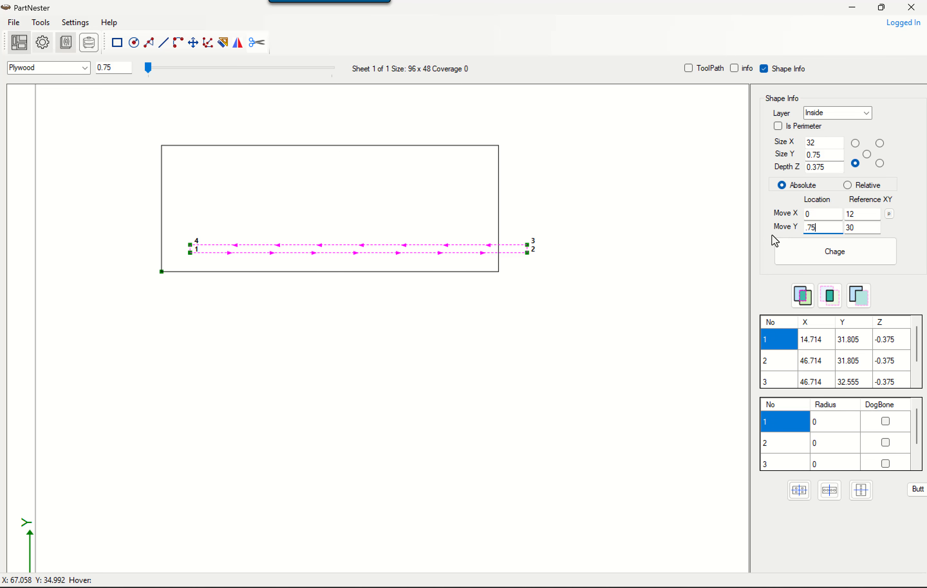
left_click(816, 256)
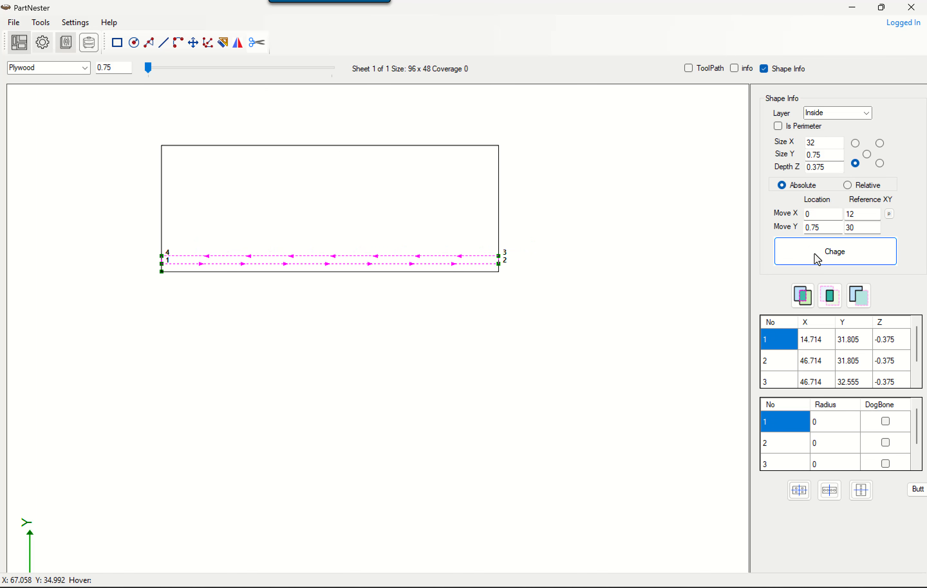
scroll(175, 279, "up", 2)
scroll(155, 261, "up", 1)
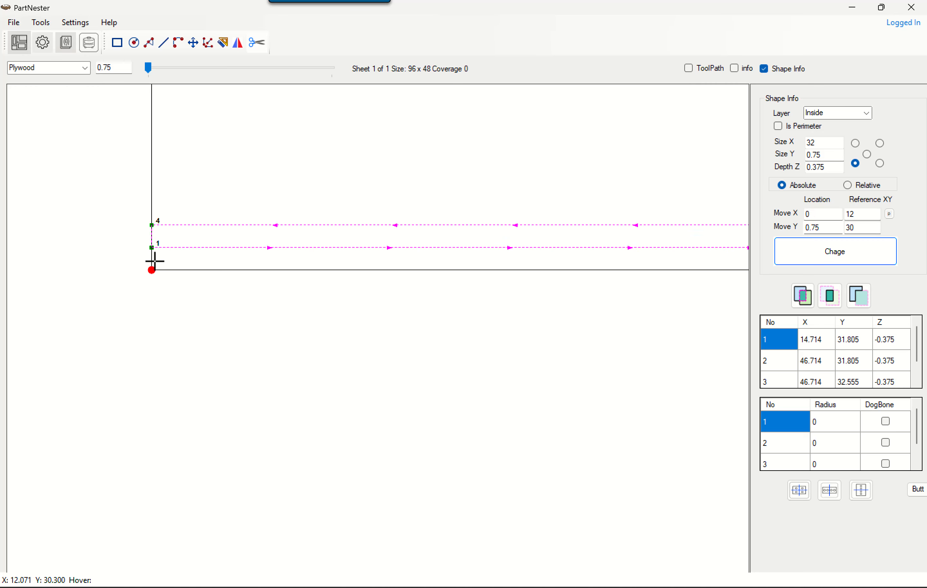
scroll(152, 257, "up", 1)
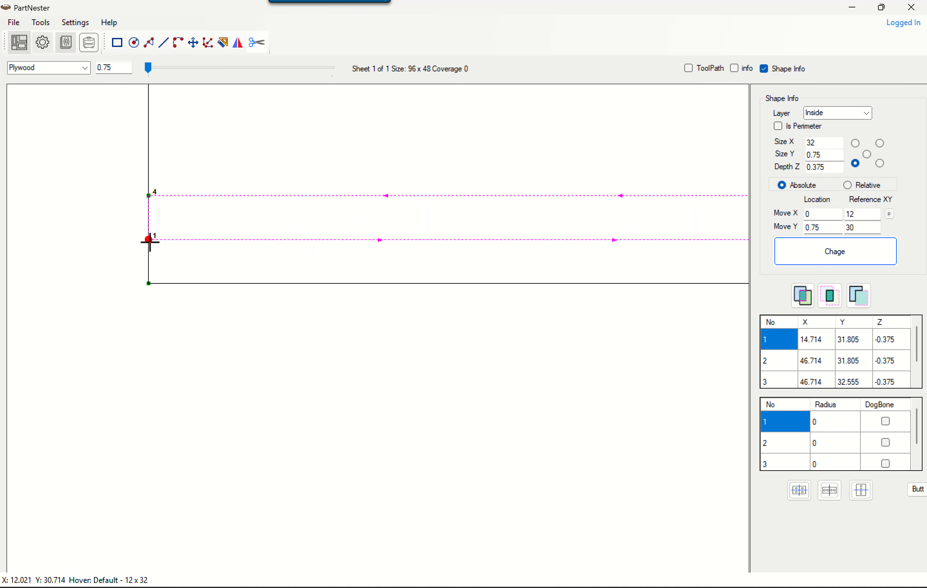
scroll(199, 305, "down", 4)
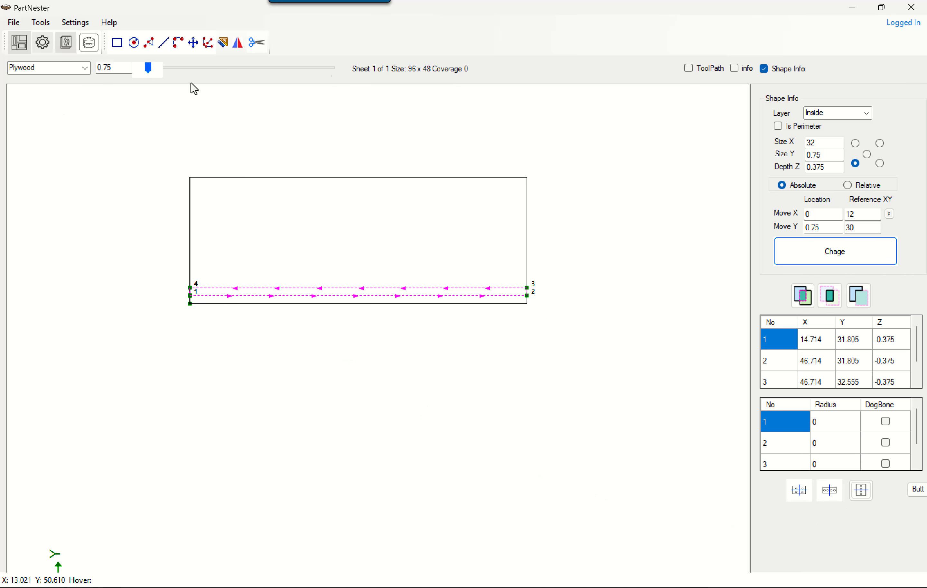
Step: Draw a narrow upright rectangle about 0.856 by 7.58 near the part's left edge and centre it vertically within the outer rectangle
left_click(117, 43)
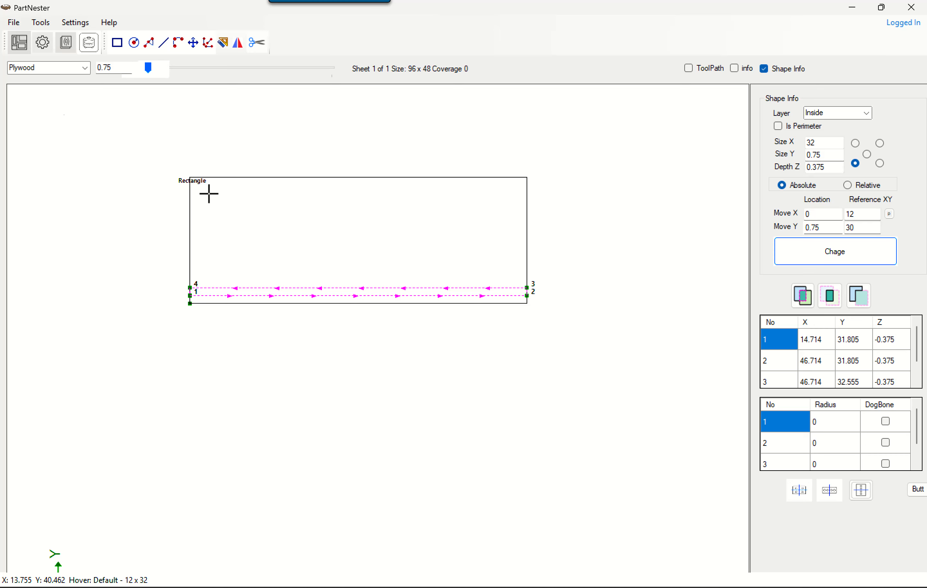
left_click_drag(209, 193, 217, 273)
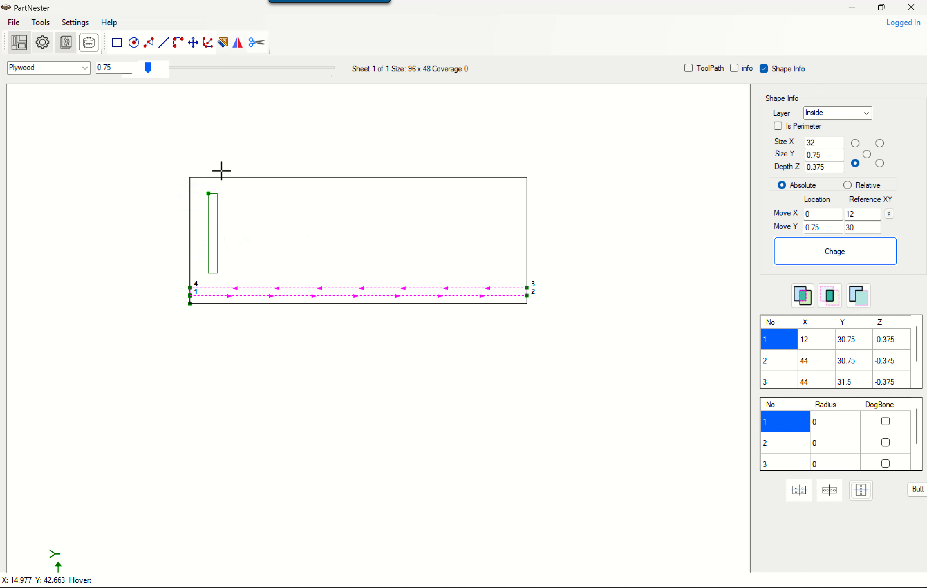
left_click(218, 210)
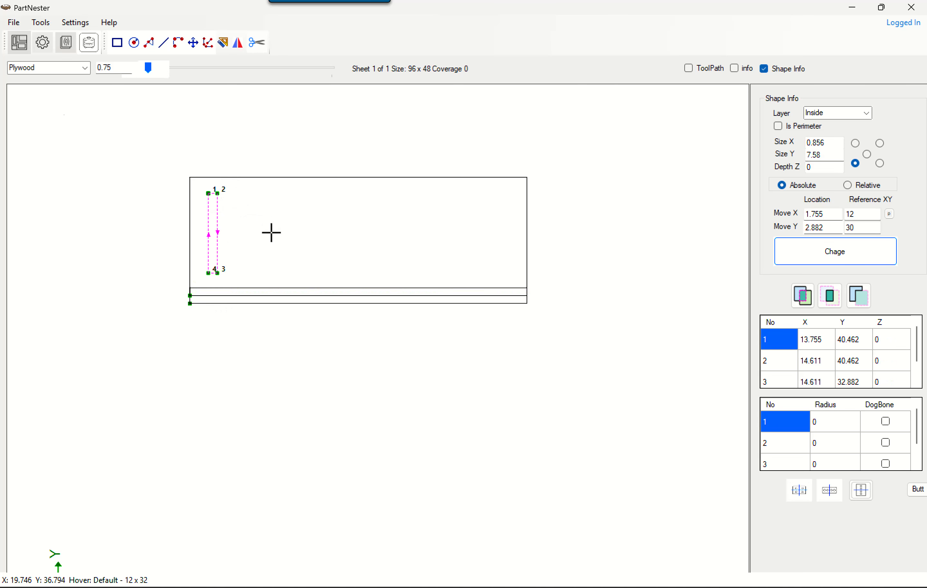
left_click(247, 177, "shift")
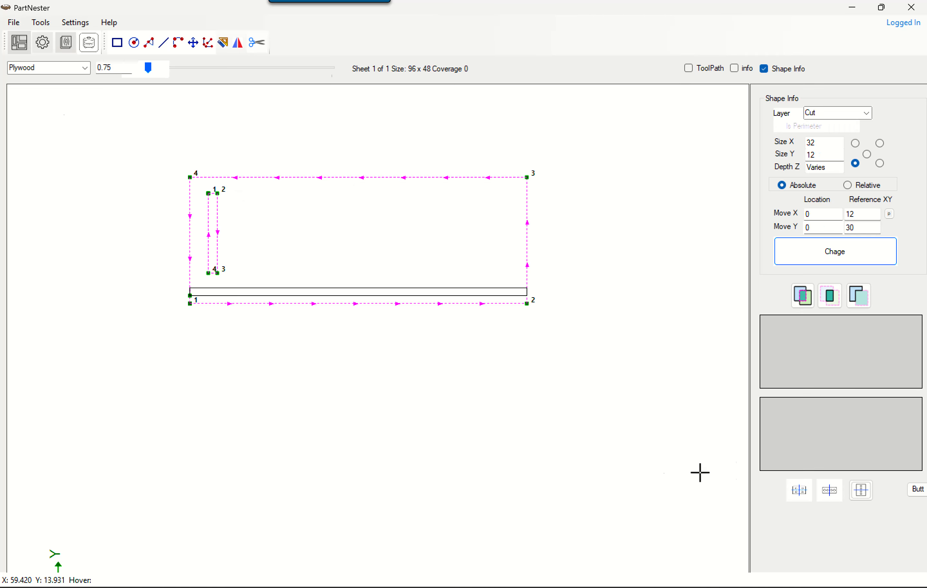
left_click(861, 495)
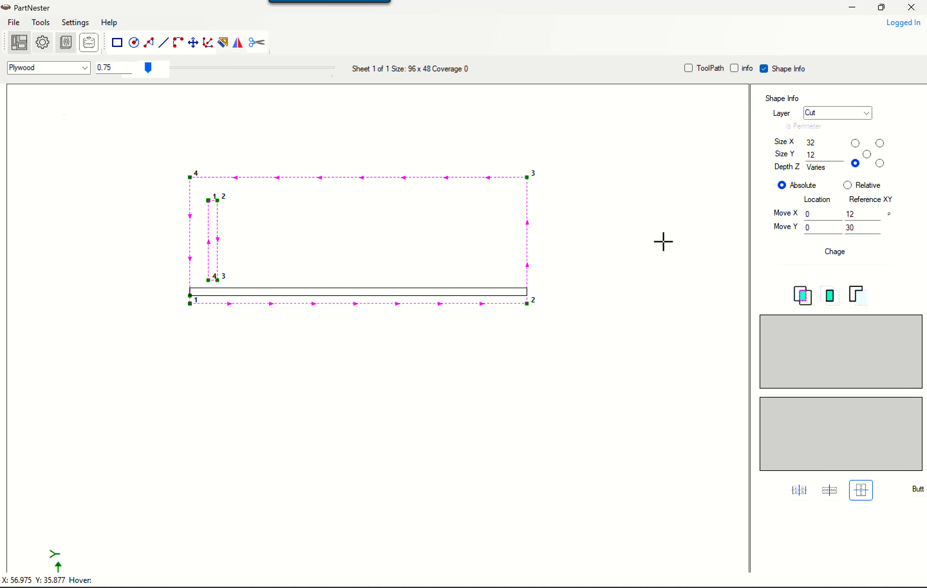
left_click(264, 243)
Step: Move the narrow upright rectangle to an X location of 0.75 from the reference point
left_click(216, 246)
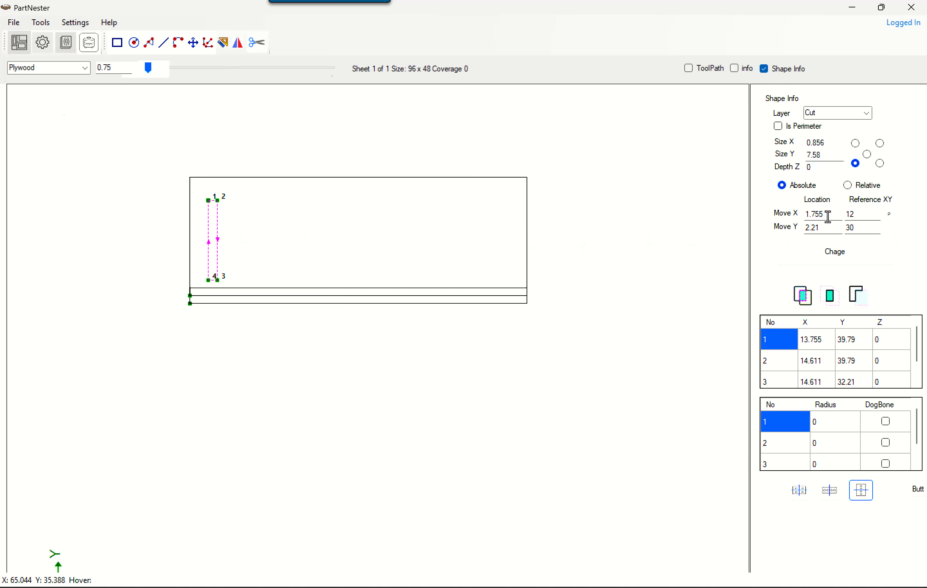
left_click_drag(830, 216, 788, 214)
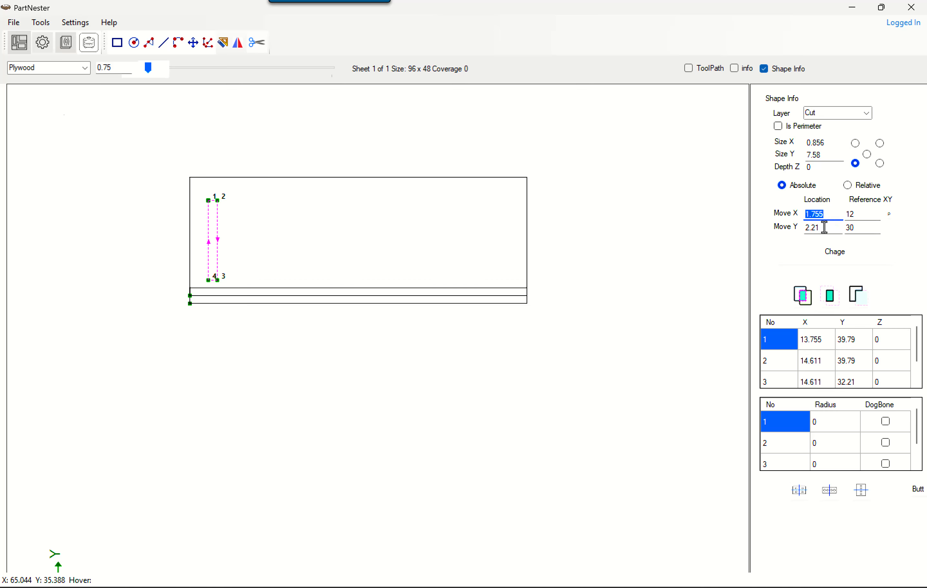
type(".")
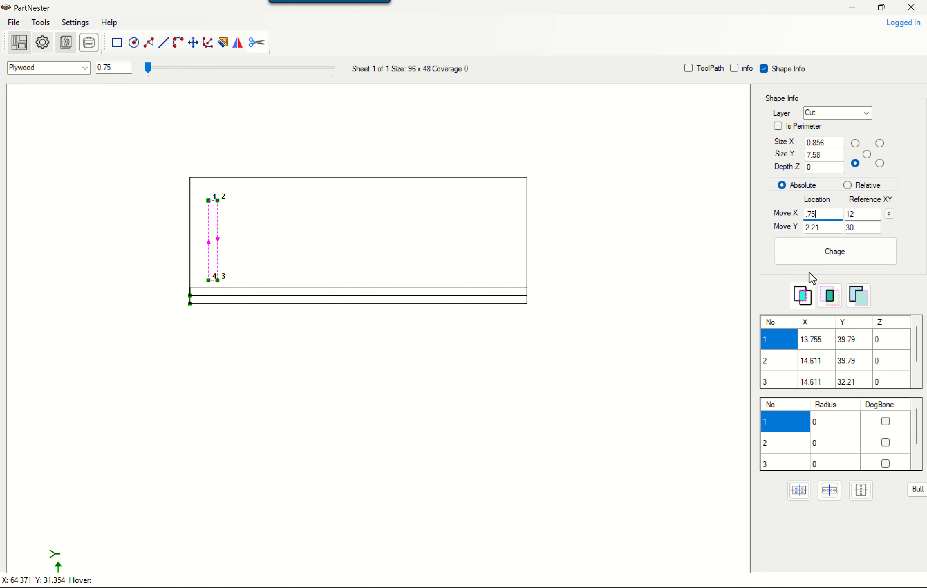
left_click(813, 256)
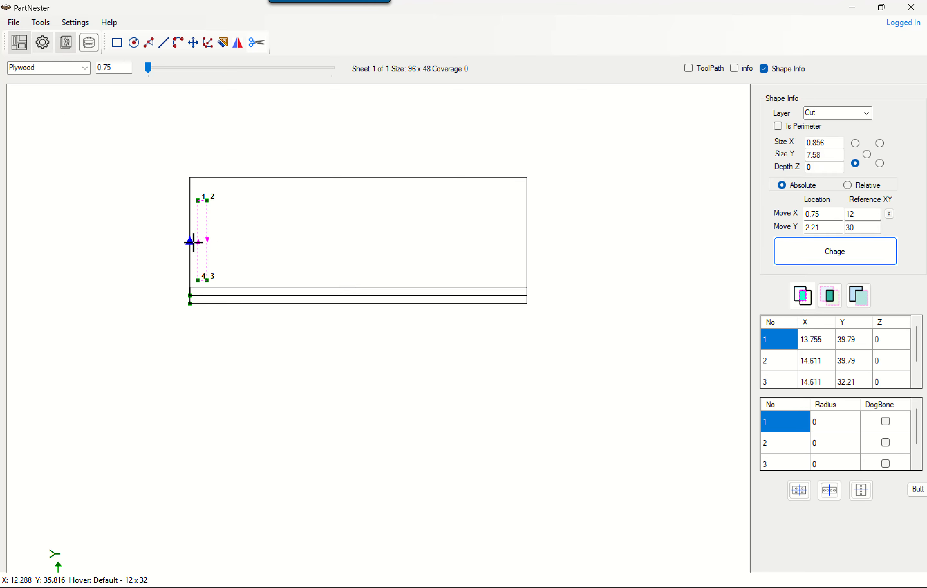
left_click(287, 266)
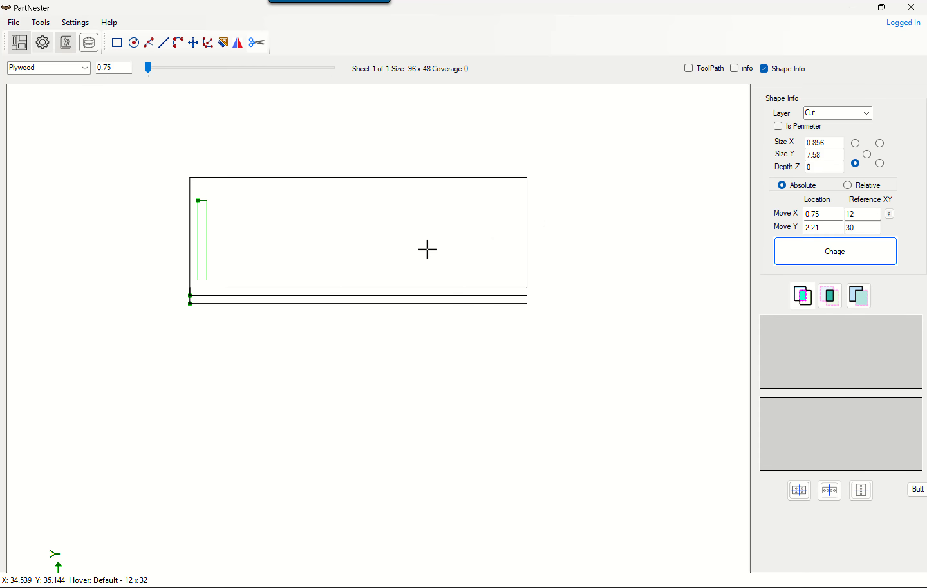
Step: Select the whole part and each of its shapes in turn to examine their layer, perimeter setting, size and depth
left_click(408, 252)
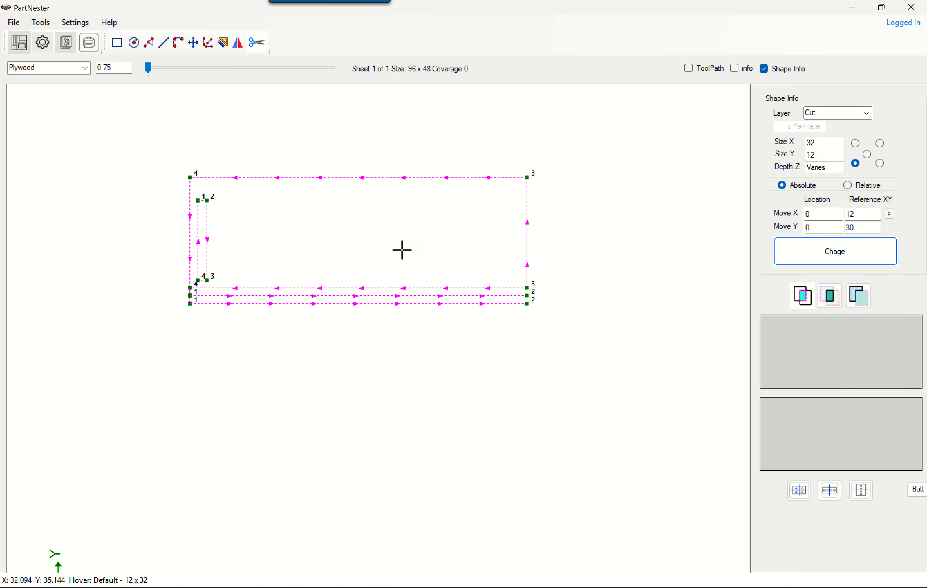
left_click(655, 251)
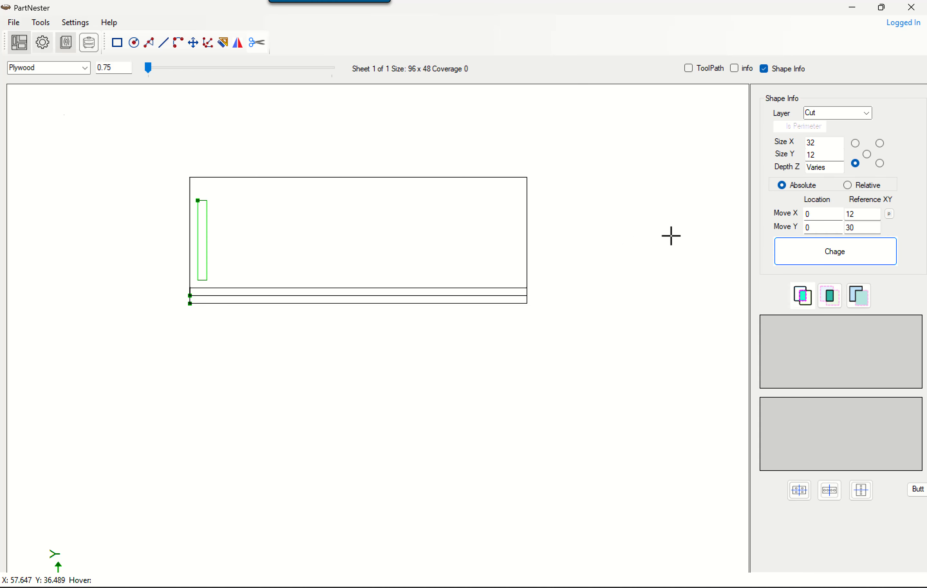
left_click(527, 244)
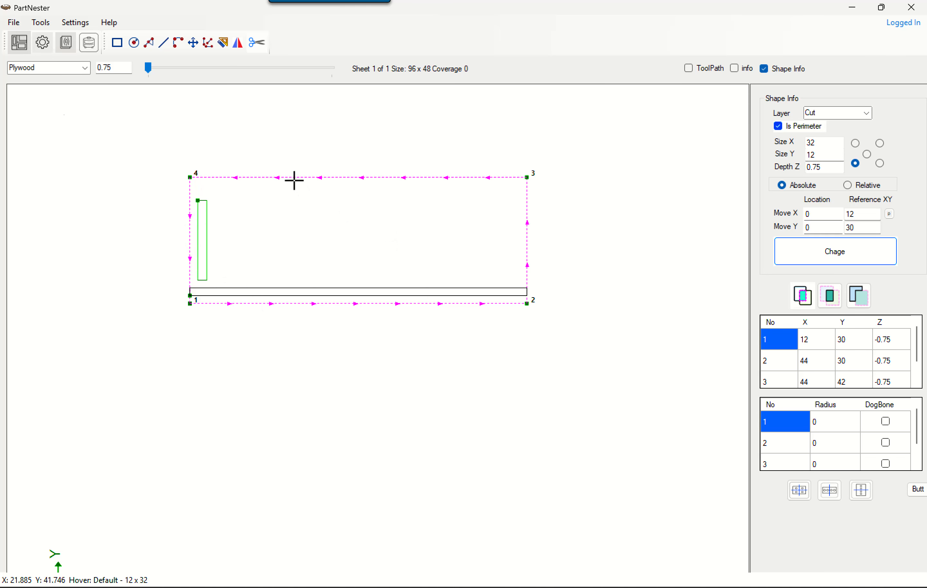
left_click(533, 263)
left_click(528, 236)
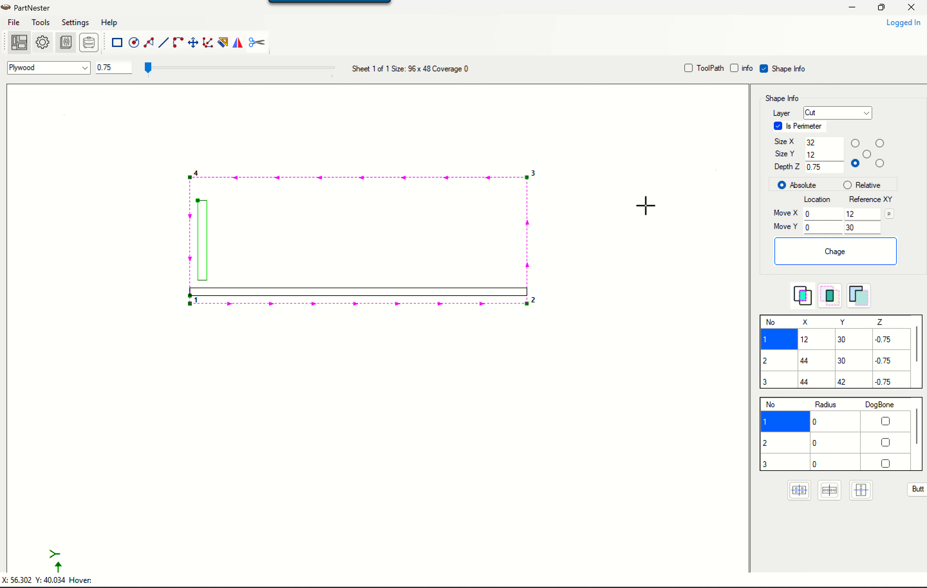
left_click(481, 288)
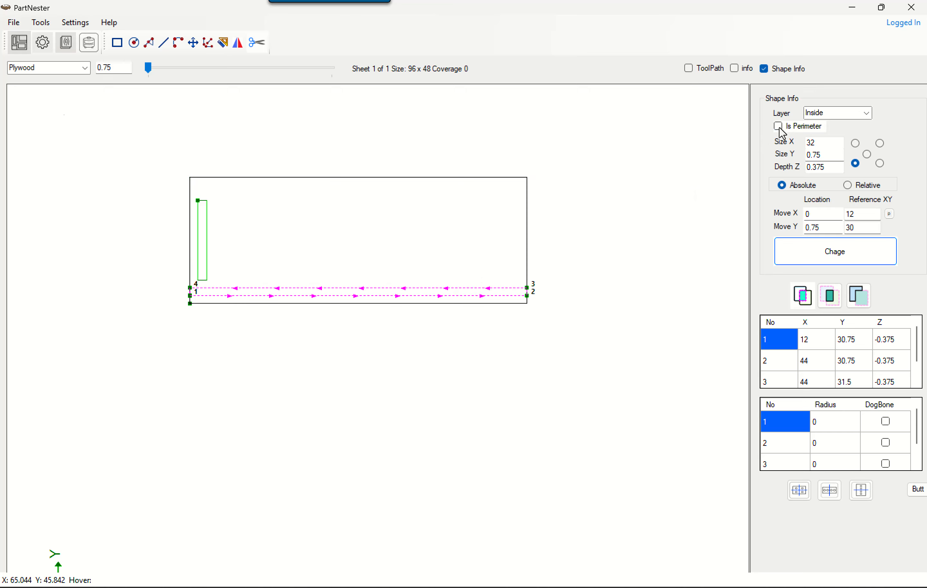
left_click(205, 240)
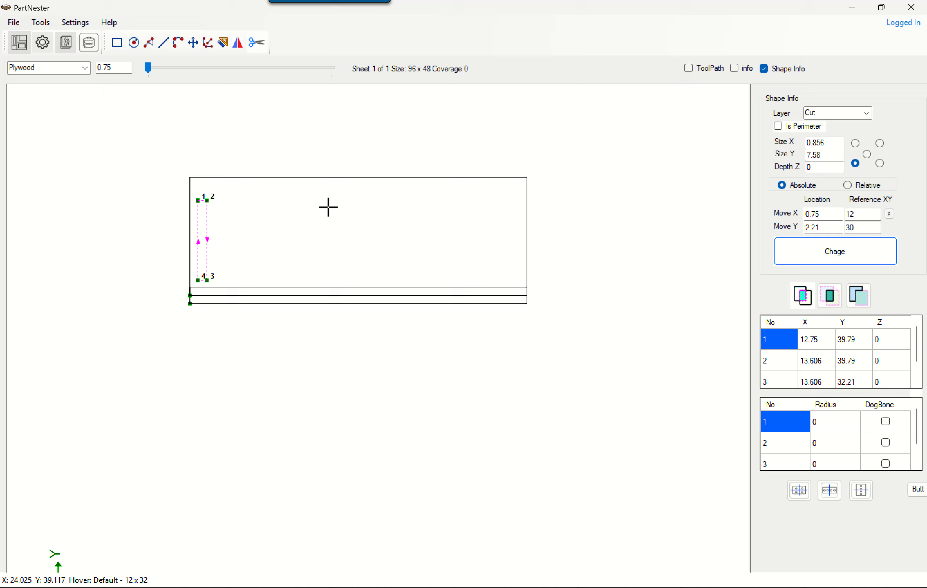
left_click(524, 219)
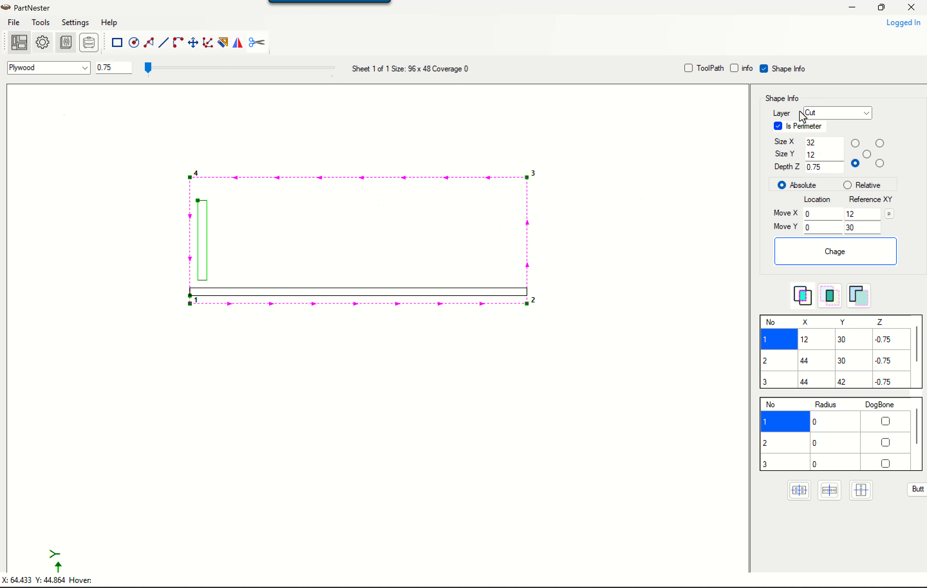